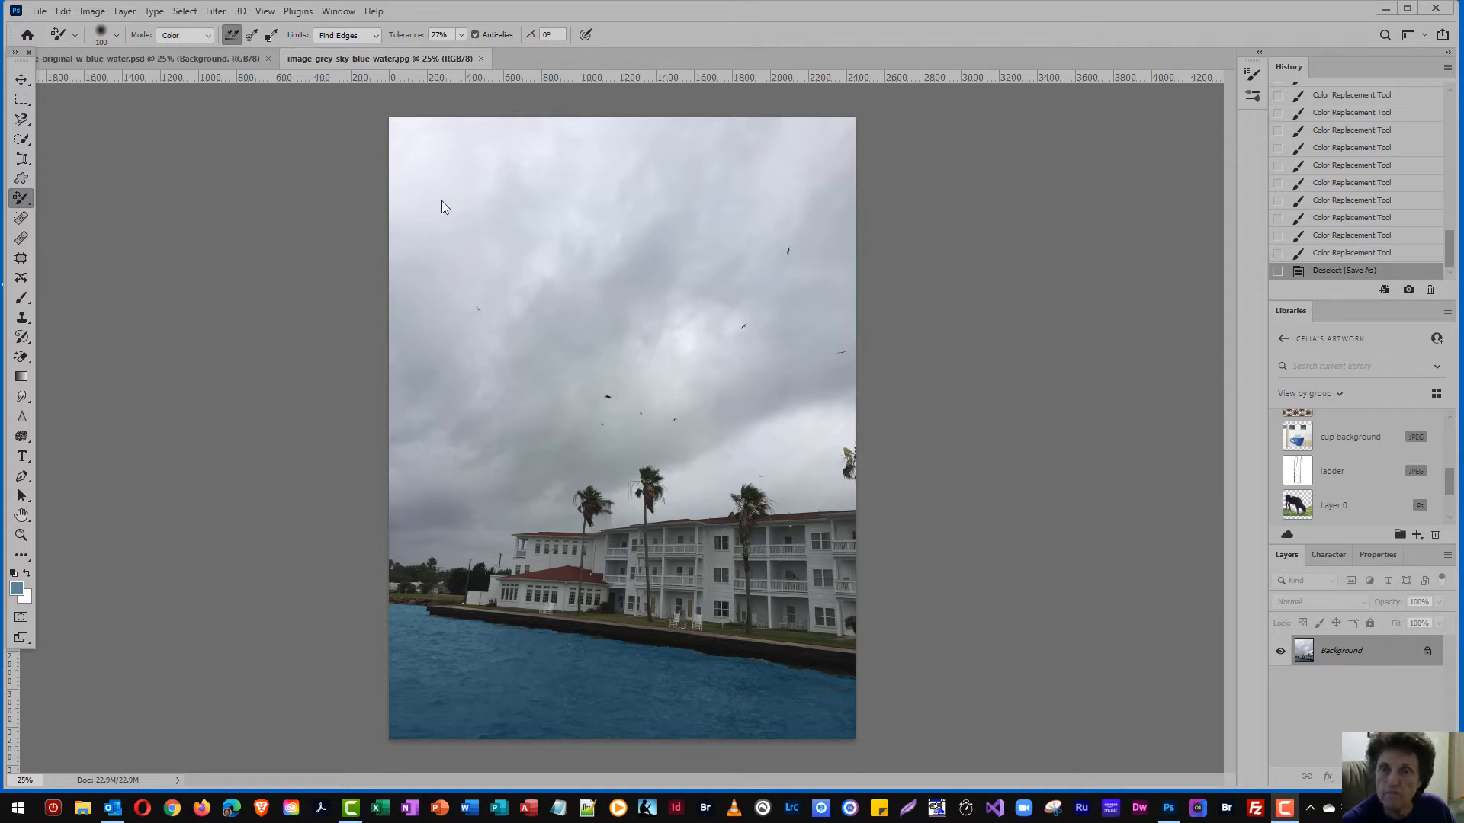
Start Sky Replacement on the grey-sky photo and show the available sky presets
left_click(61, 12)
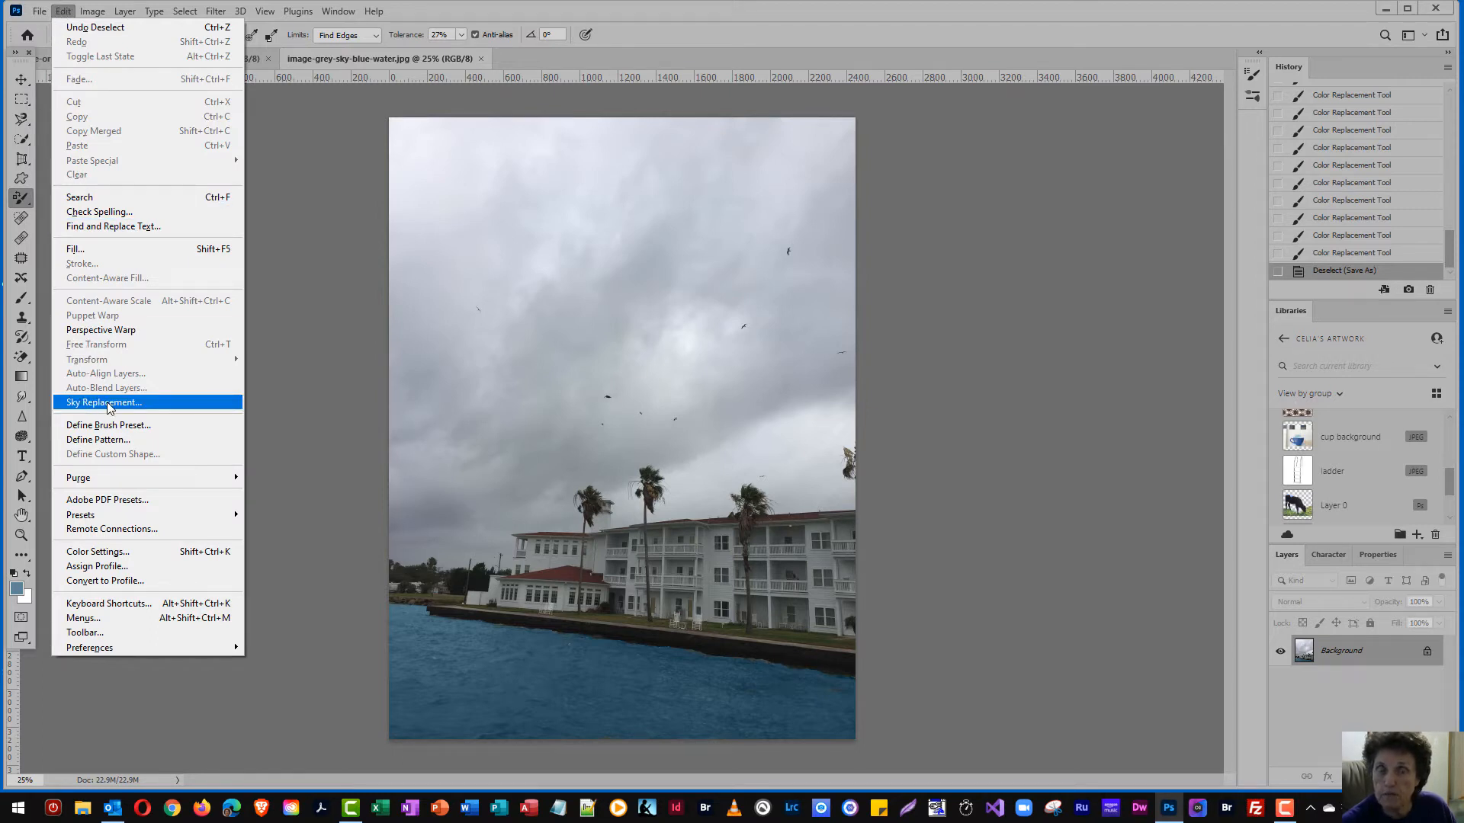
left_click(166, 409)
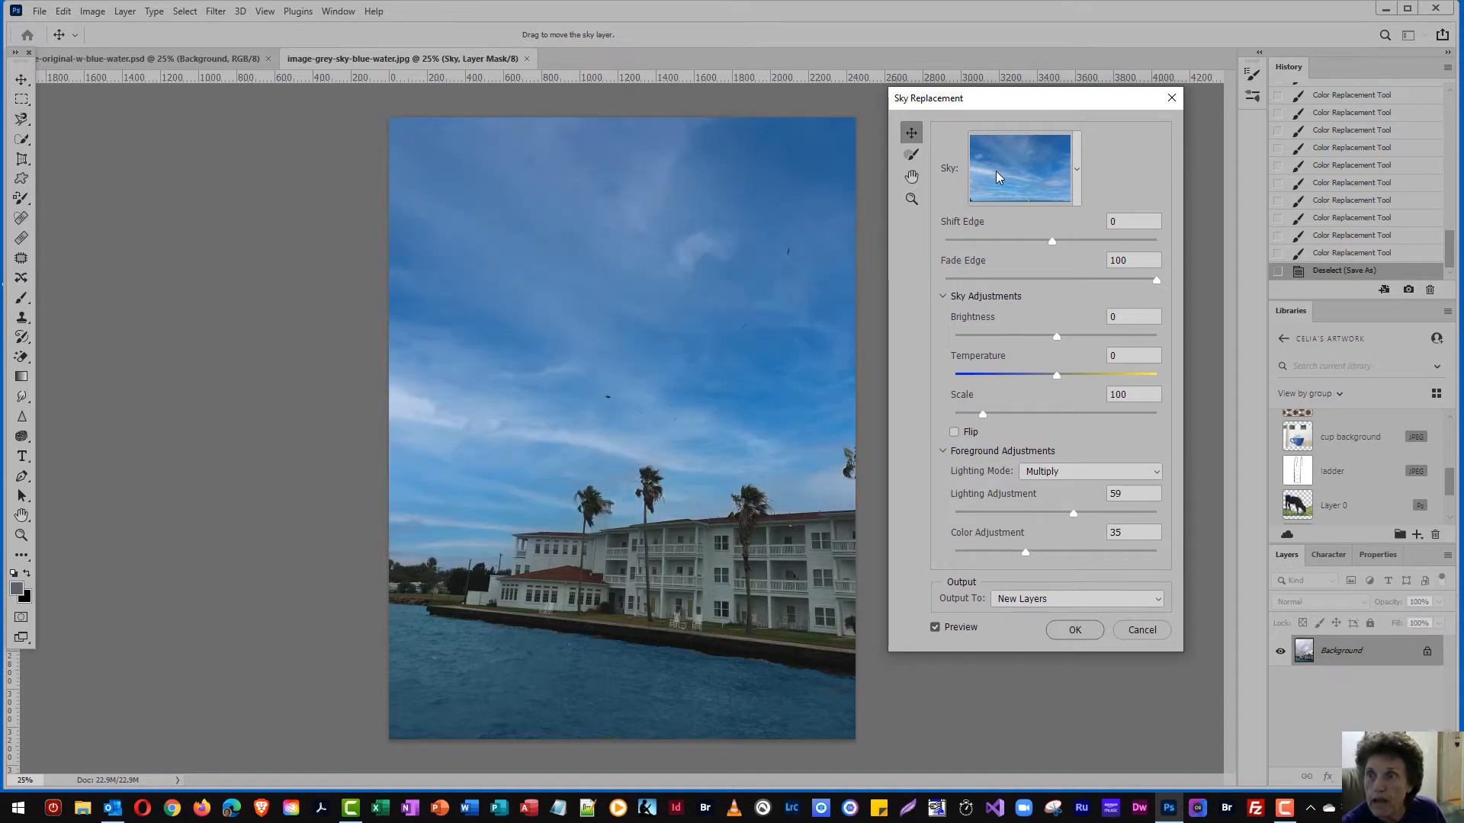
left_click(997, 173)
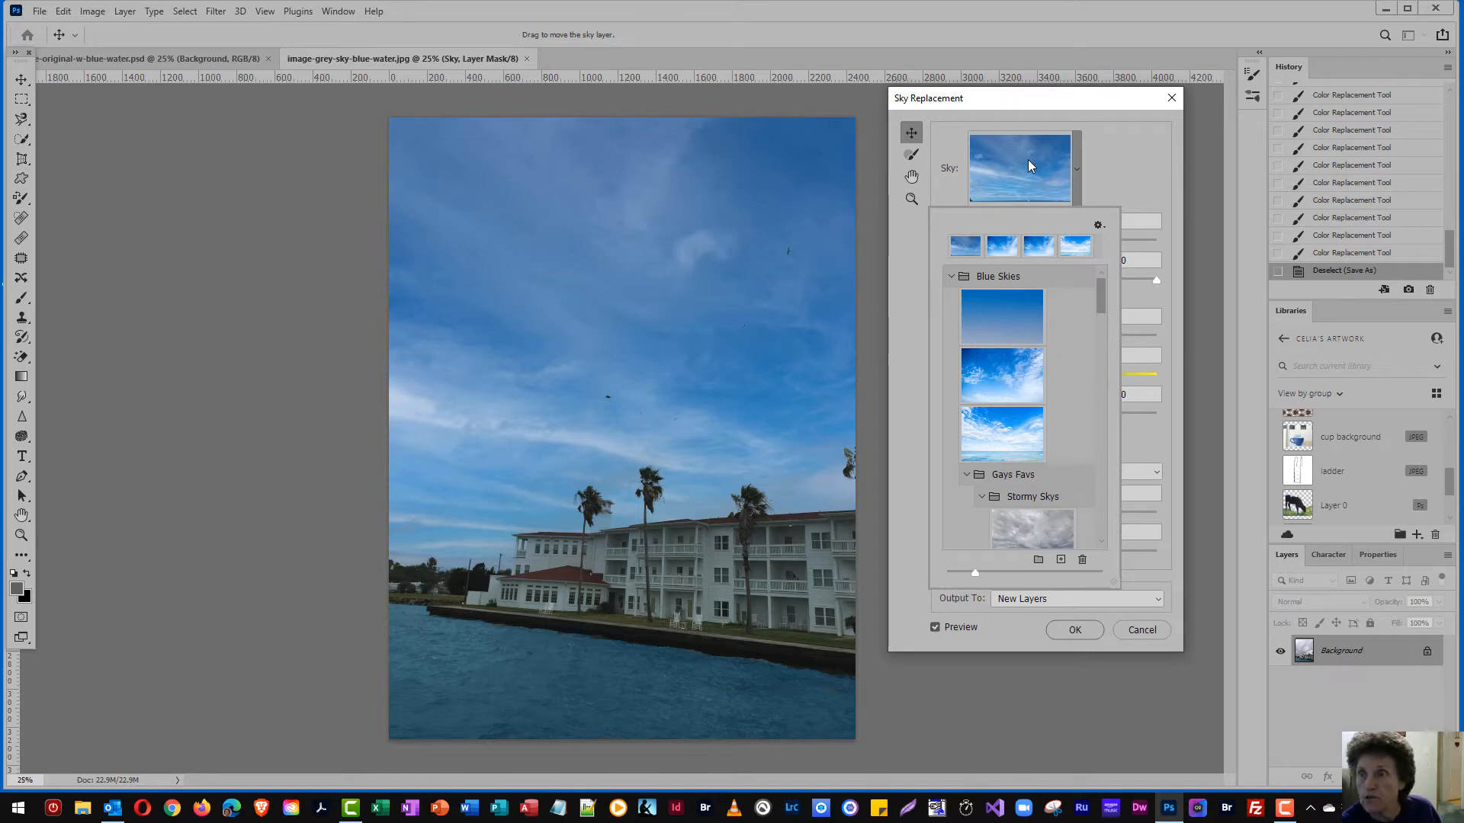
Preview the three Blue Skies presets, the two sunny bright skys presets and the pale fluffy-cloud sky on the photo
left_click(991, 319)
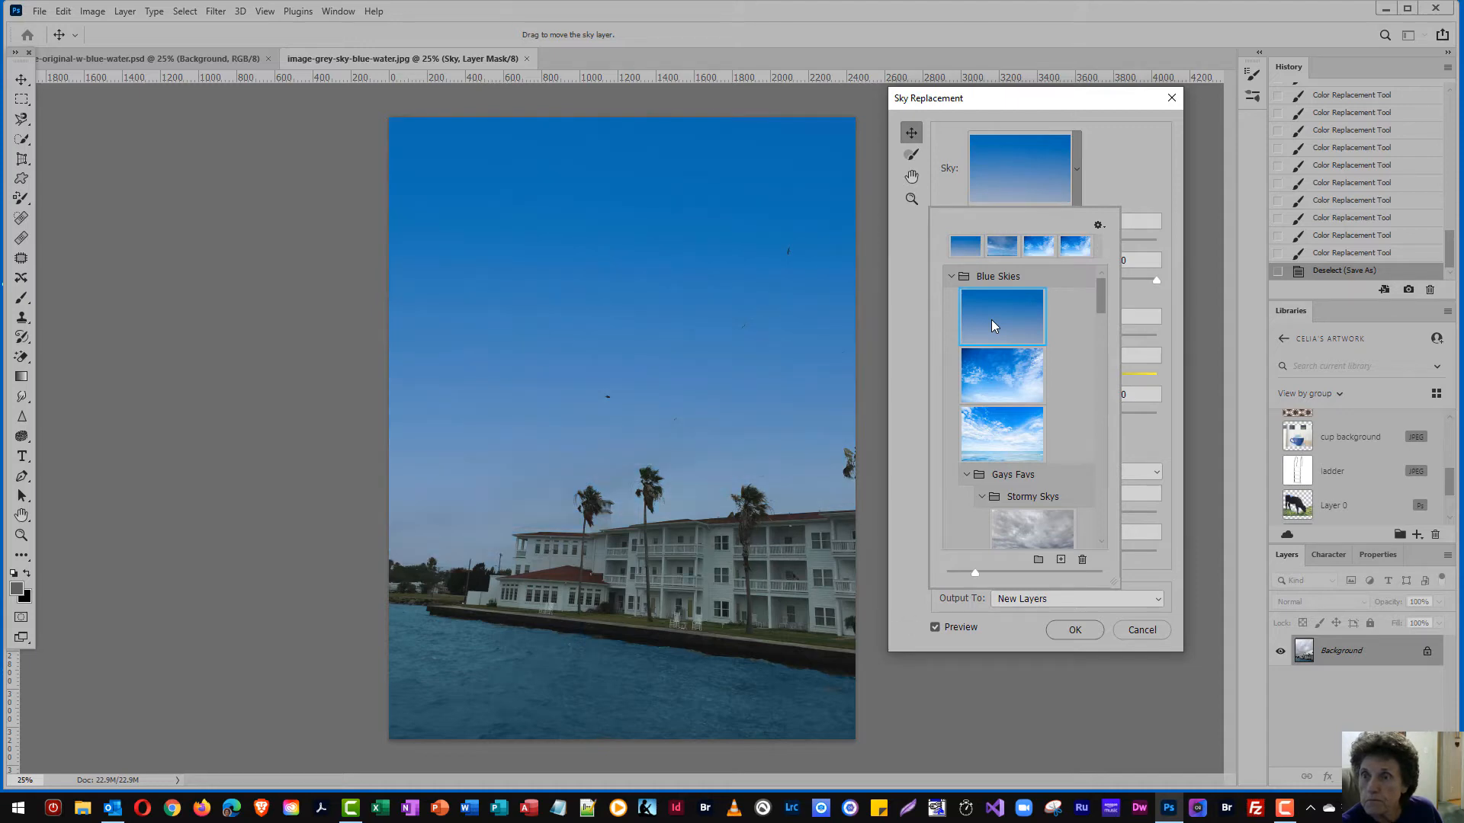
left_click(981, 369)
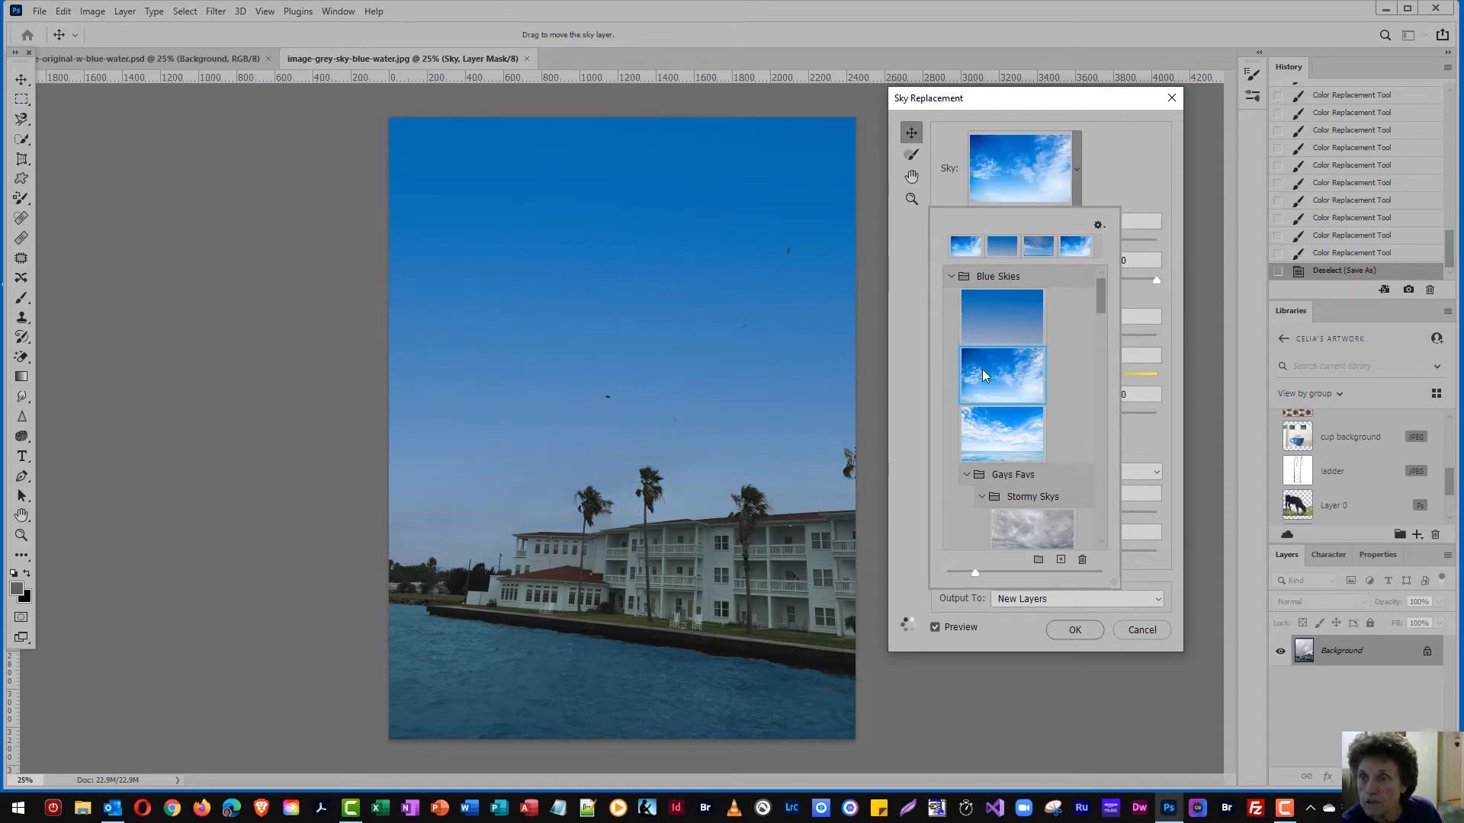
left_click(997, 436)
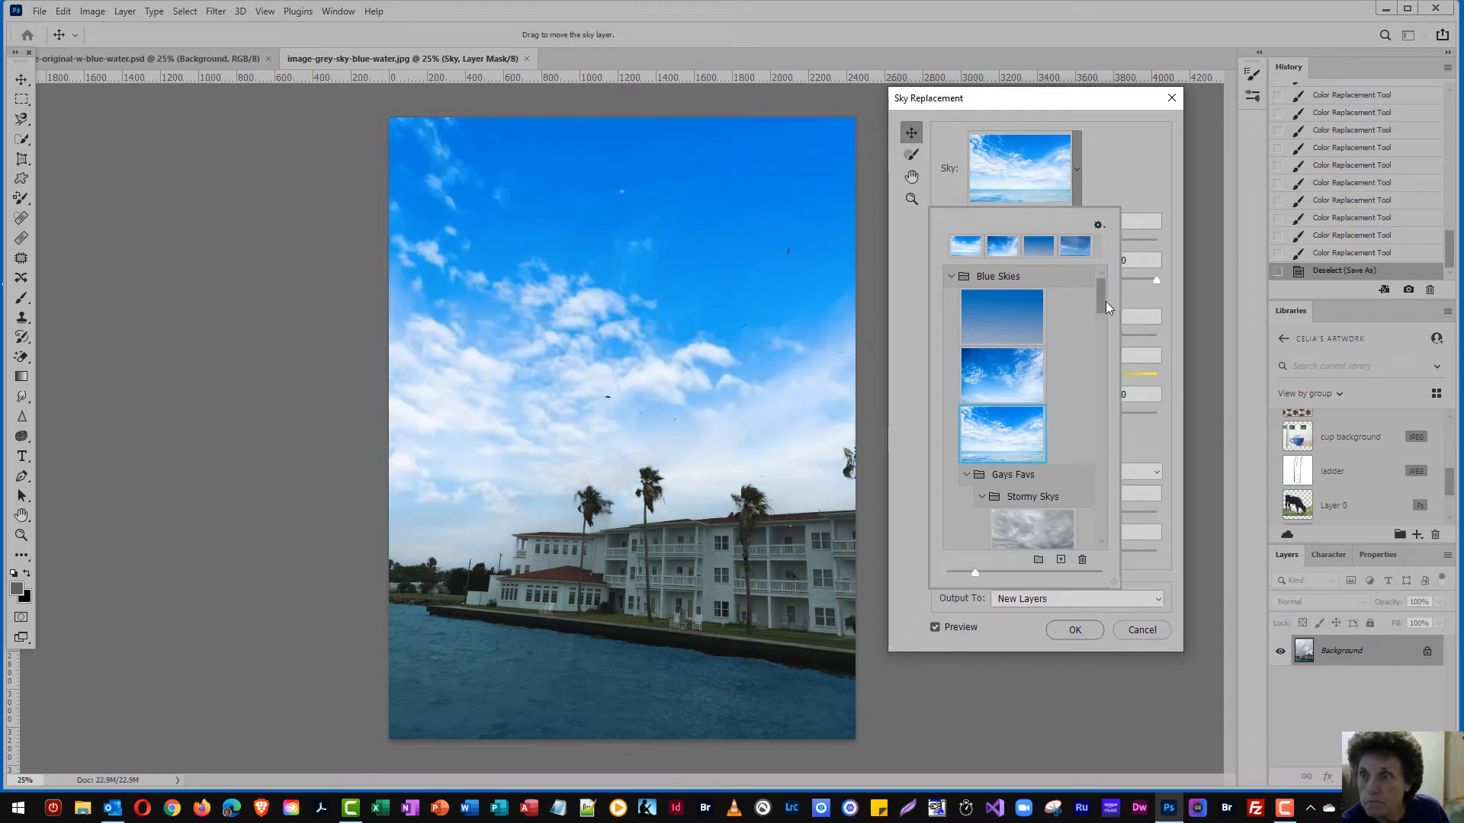
left_click_drag(1099, 304, 1099, 347)
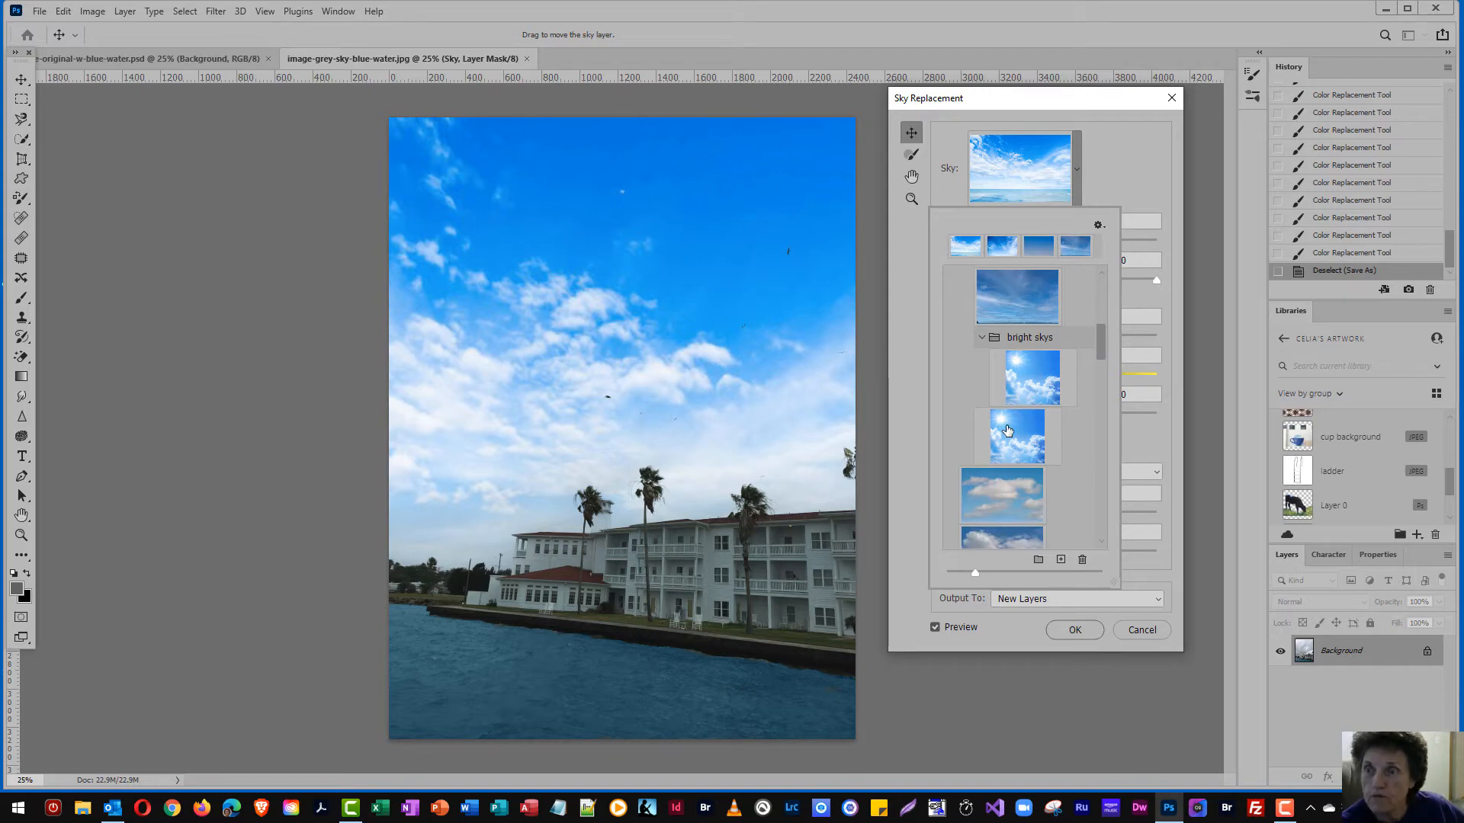
left_click(1027, 377)
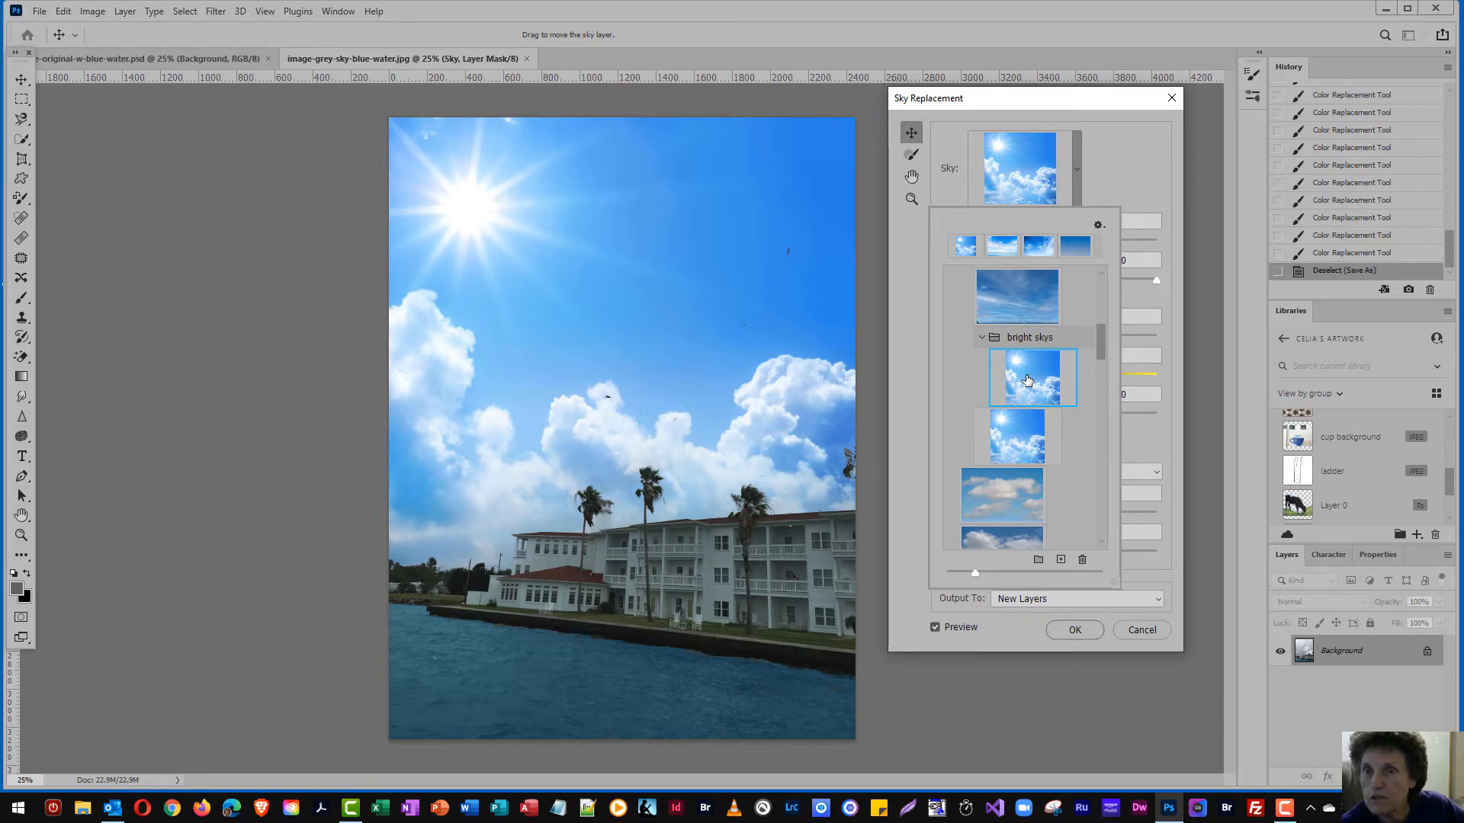
left_click(1024, 435)
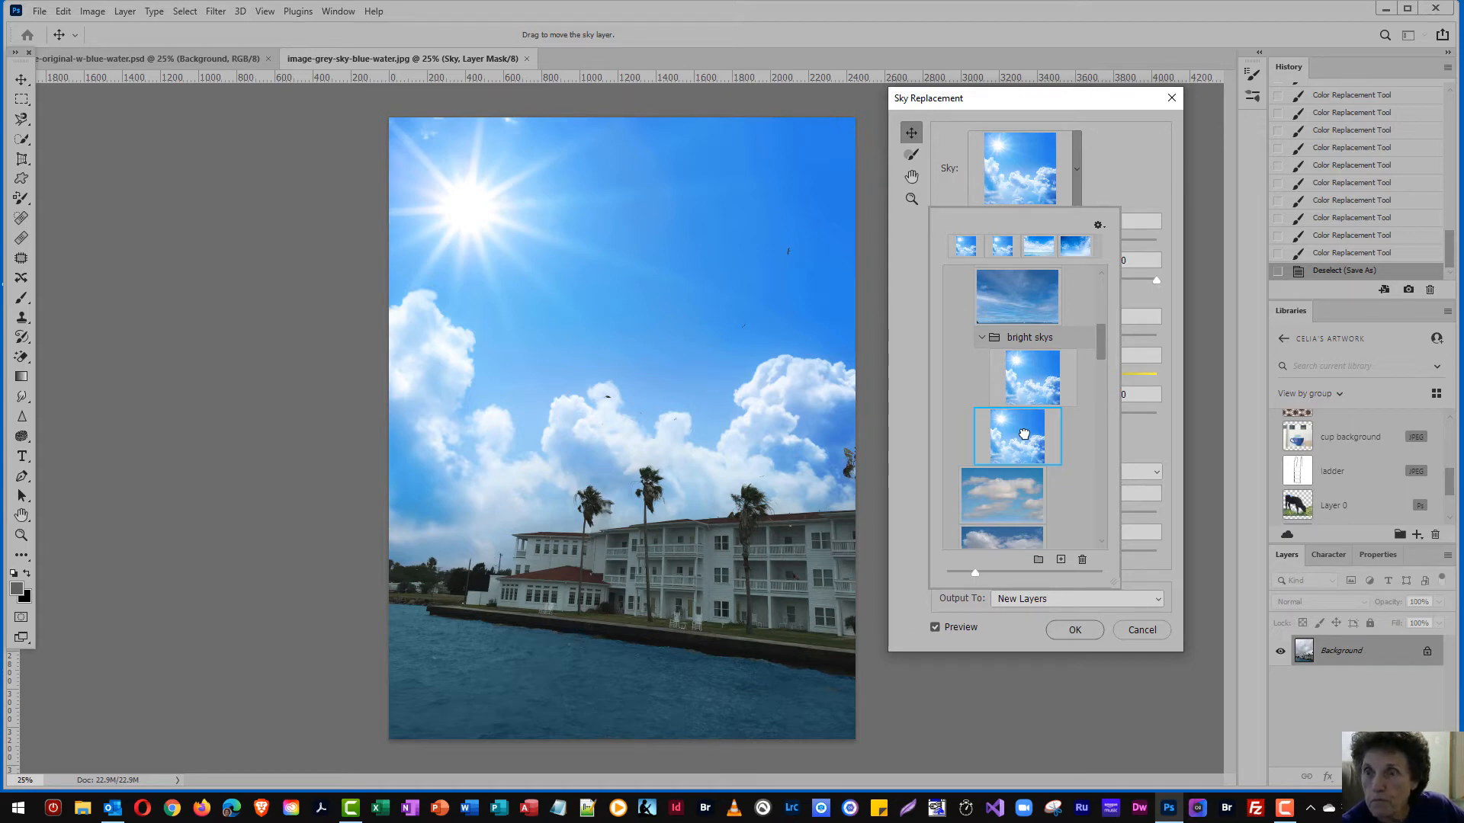
left_click(991, 494)
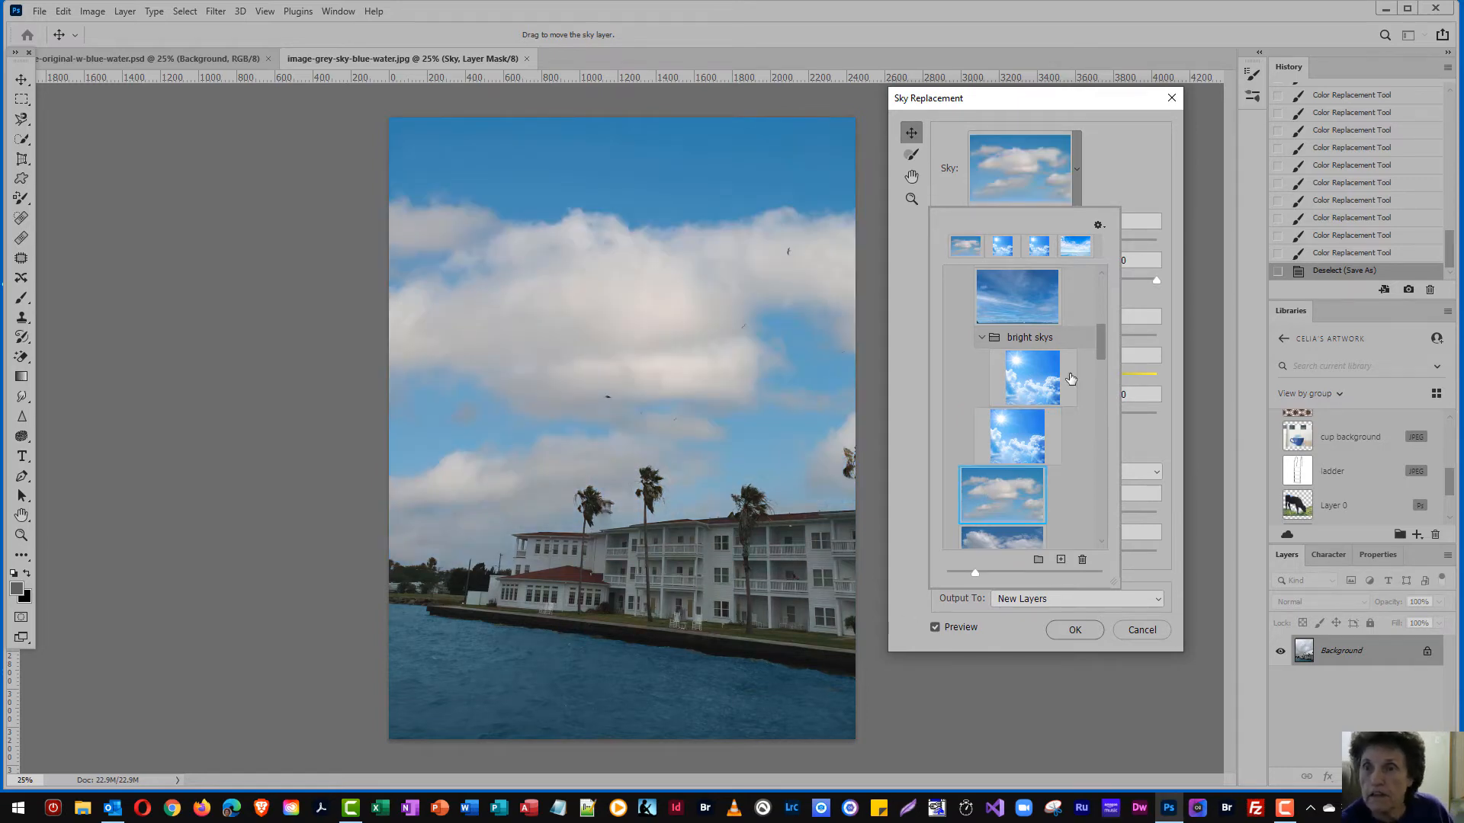
Preview the rainbow sky and two red-orange sunset skies from the Spectacular group on the photo
left_click_drag(1101, 344, 1101, 410)
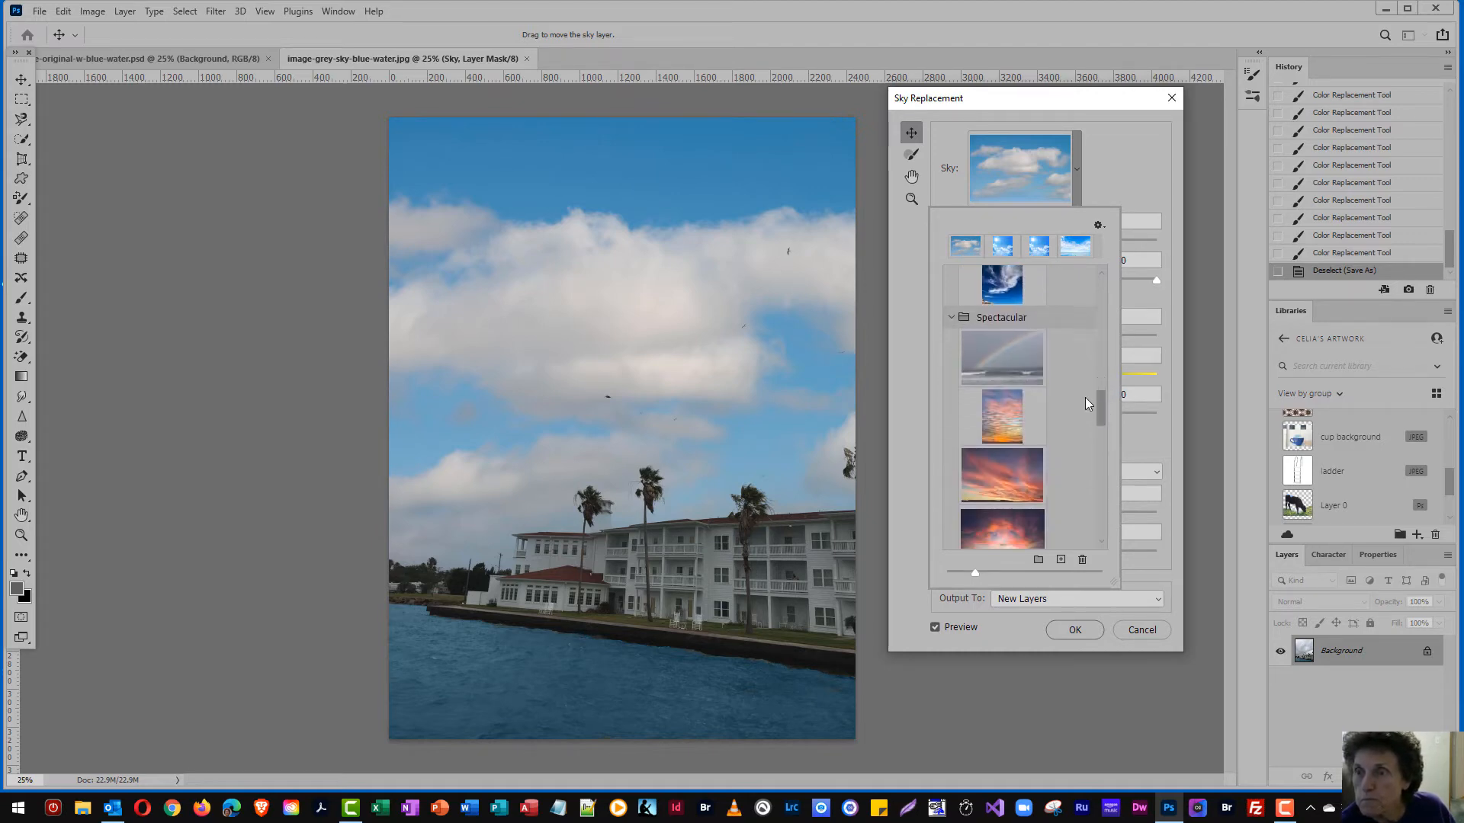
left_click(1014, 349)
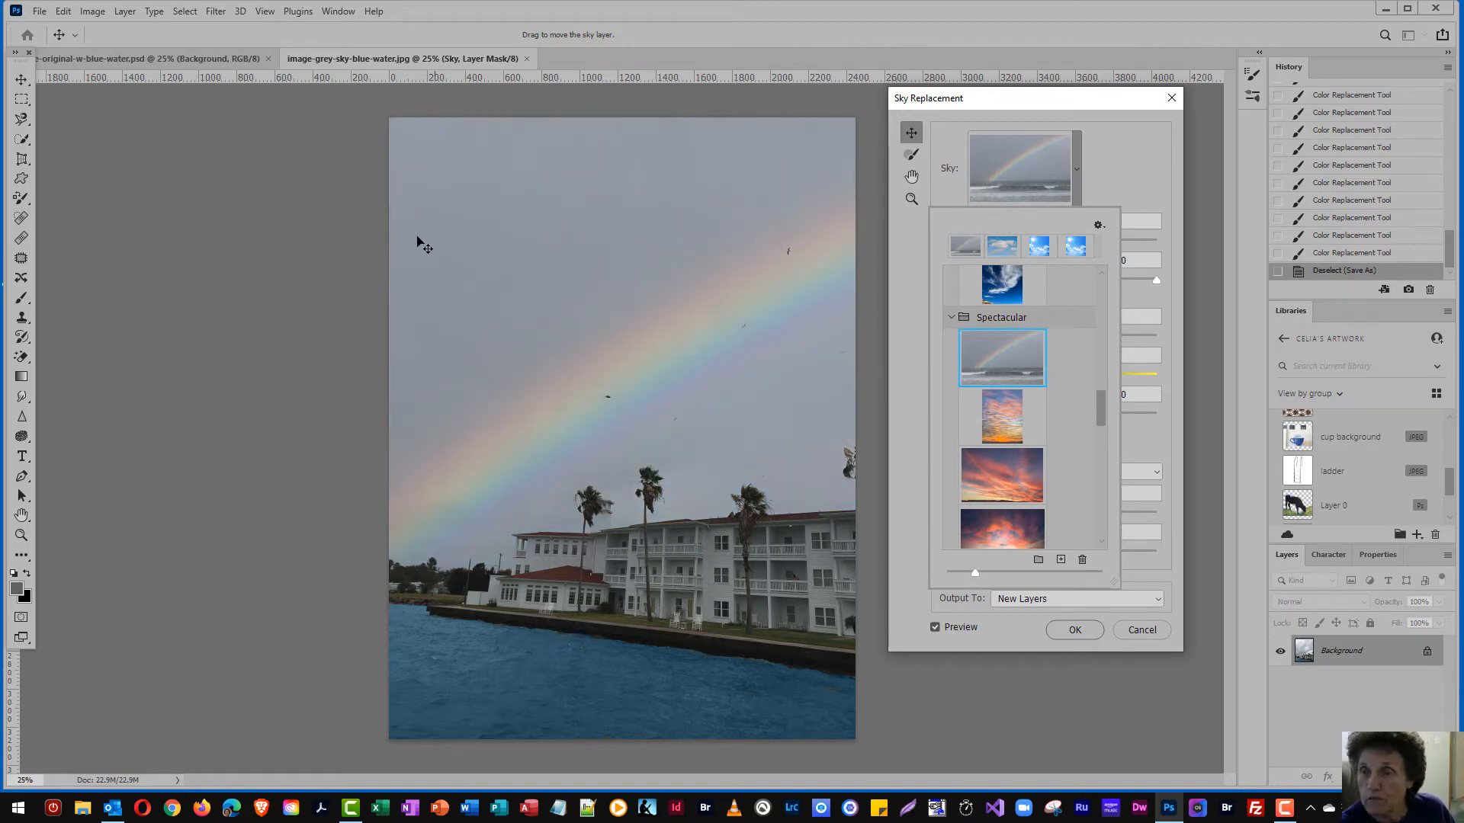
left_click(991, 481)
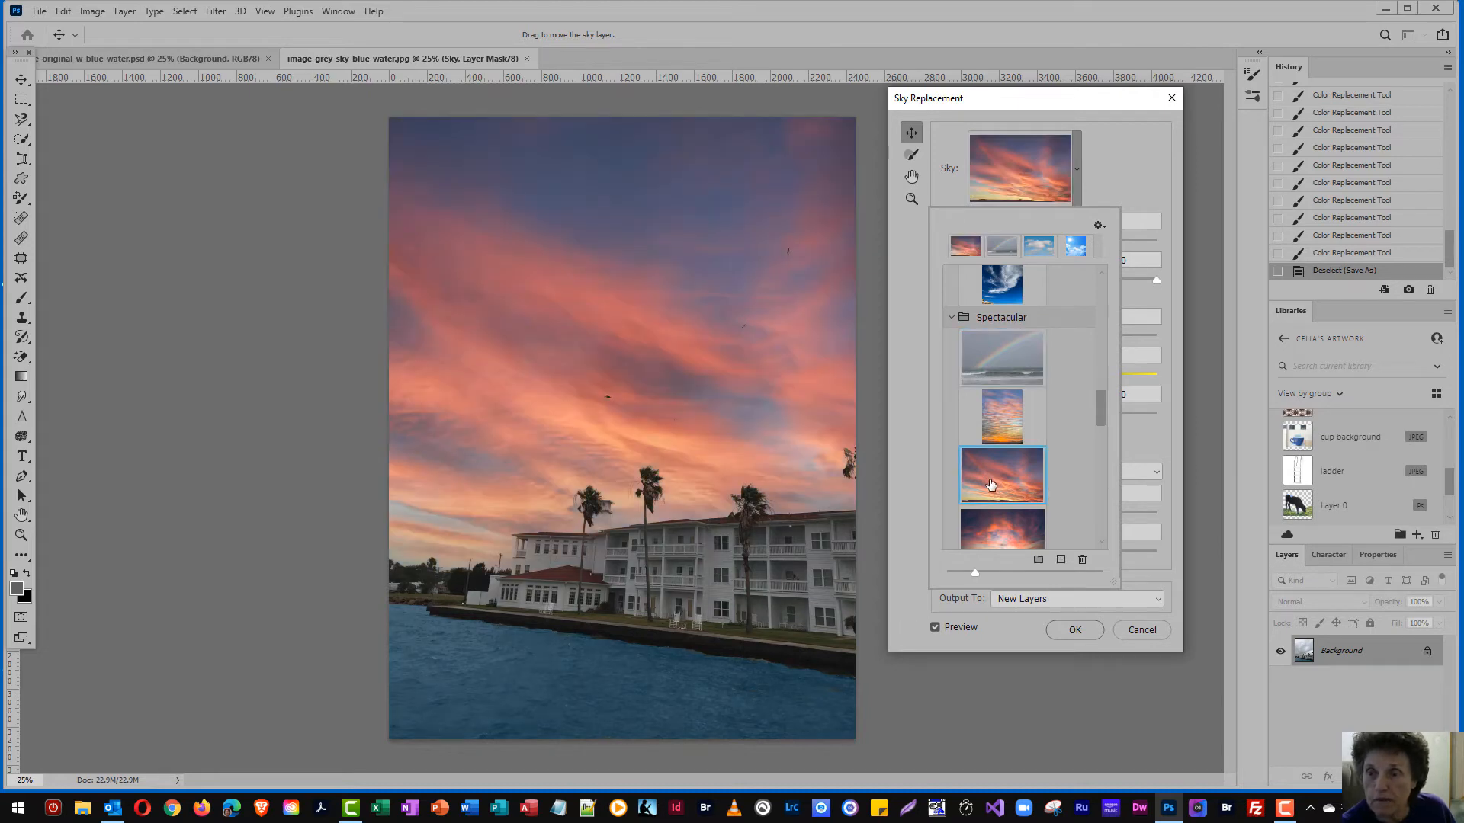
left_click_drag(1100, 411, 1101, 422)
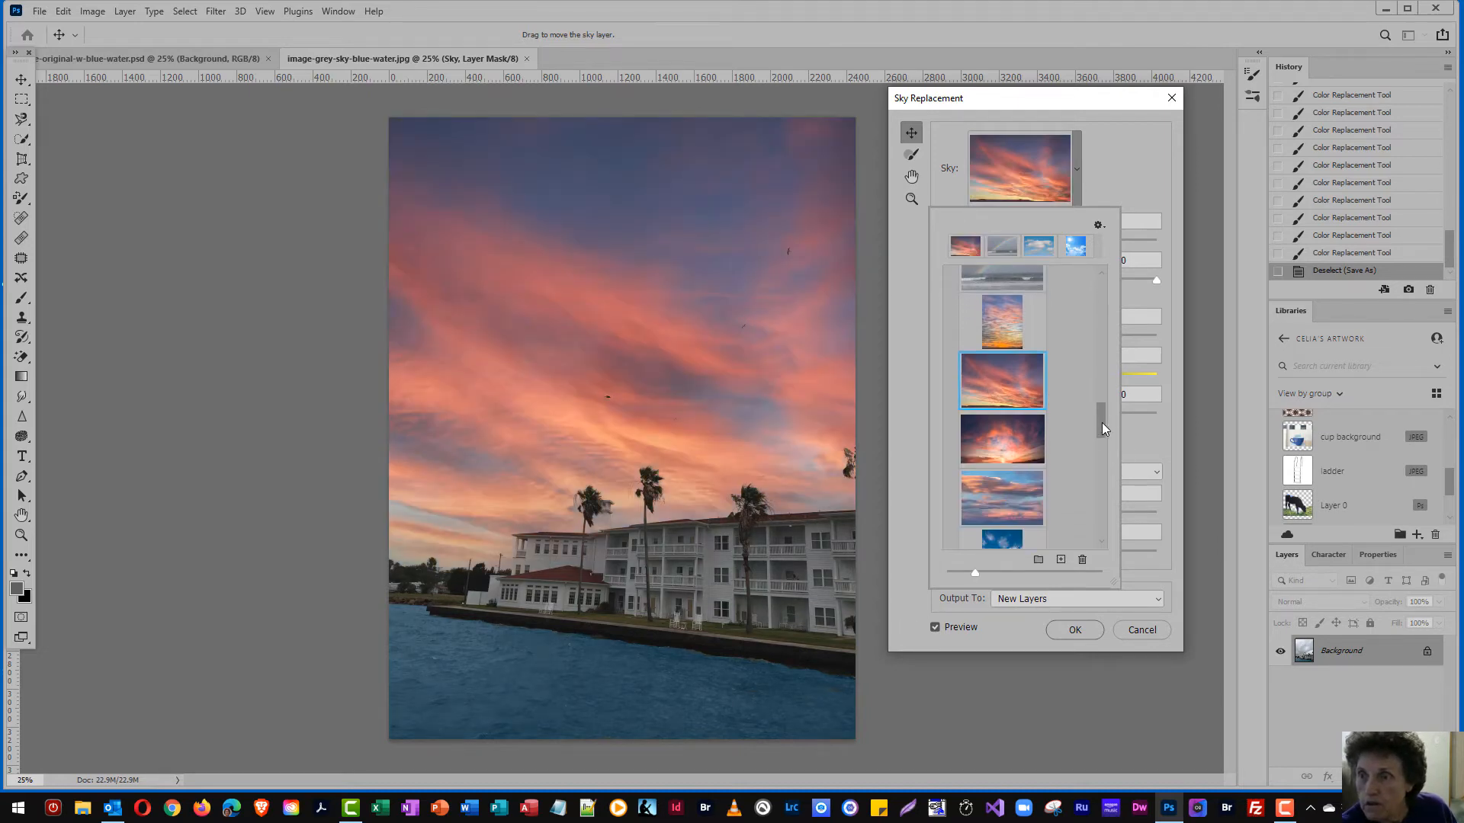
left_click(999, 448)
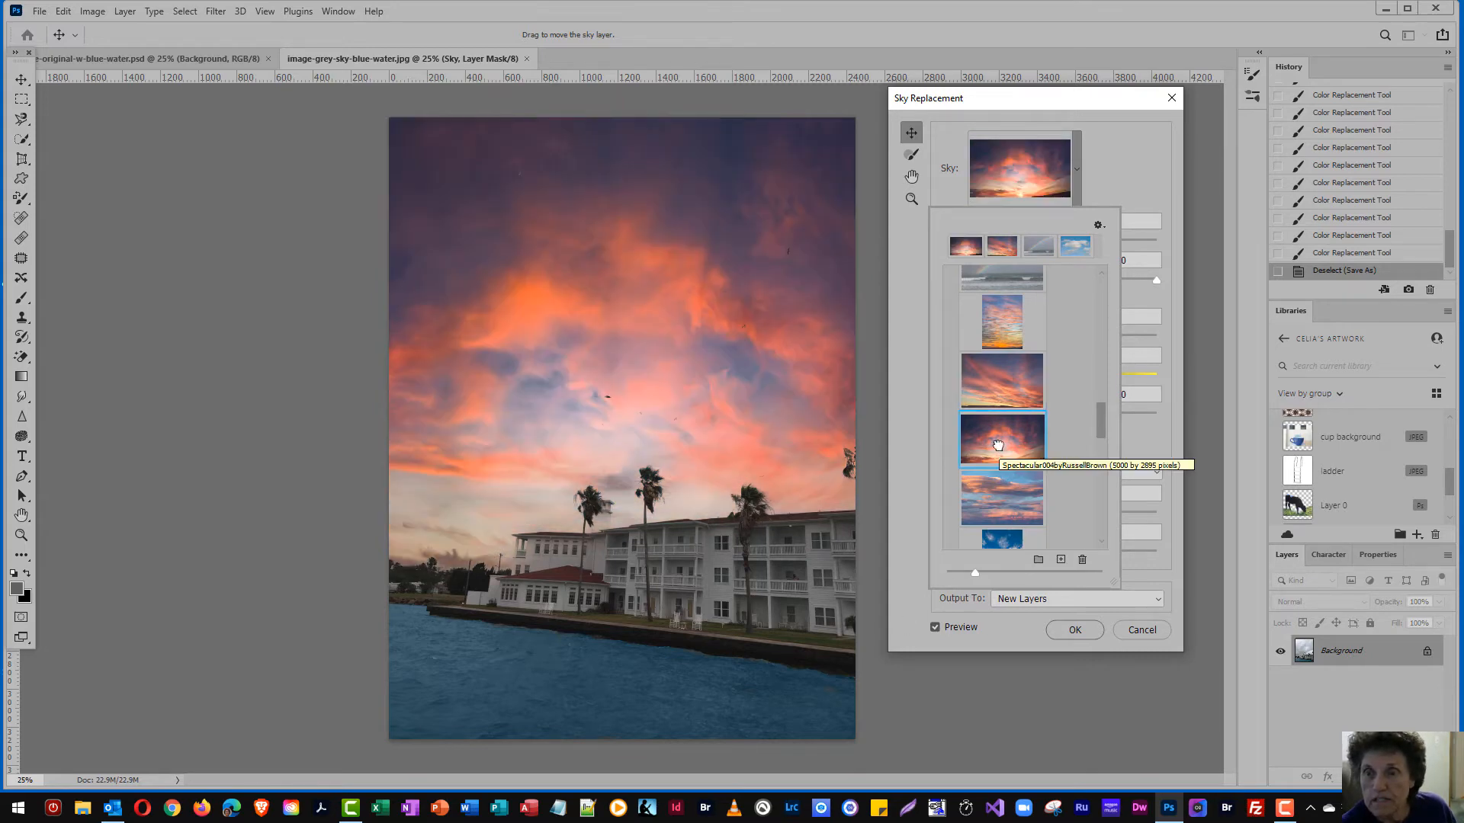
Preview the bright blue cloudy sky and the starry night sky at the end of the Spectacular group
left_click_drag(1105, 420, 1100, 455)
left_click(1014, 439)
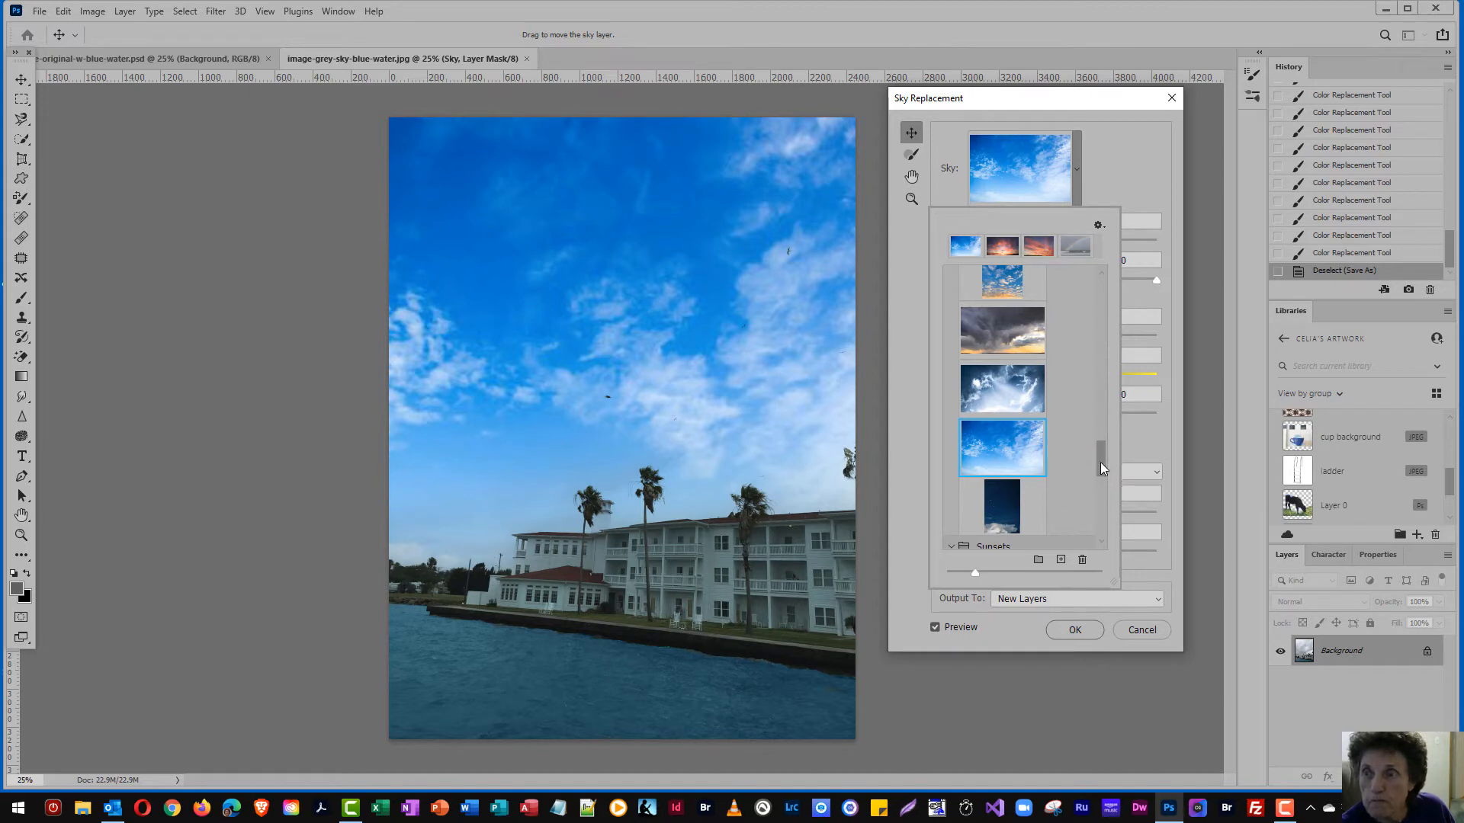
scroll(1100, 462, "down", 2)
left_click(1001, 436)
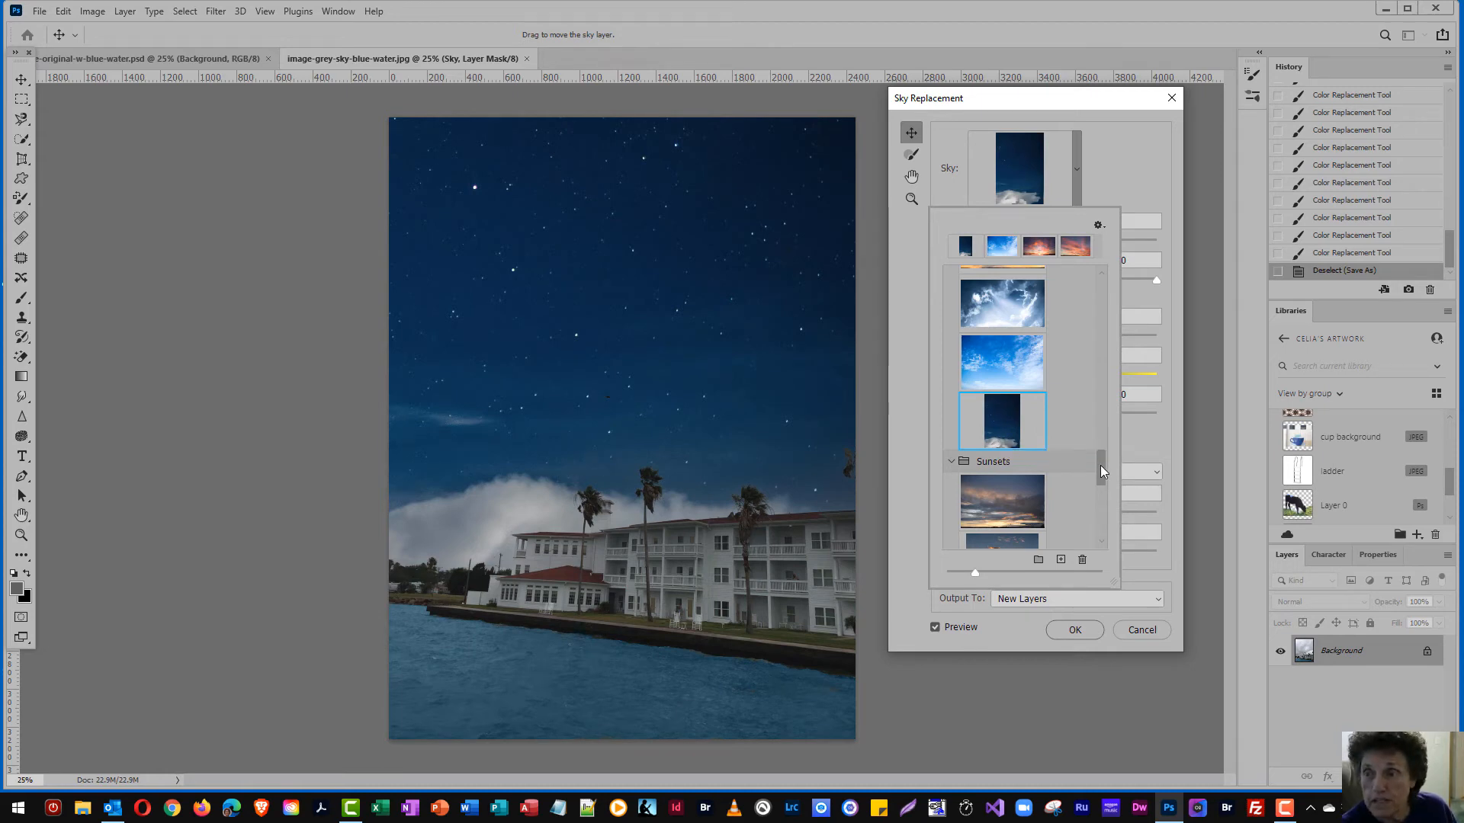
Select the second Blue Skies preset and add sky-white-clouds-blue seas.jpg from the skys folder as a preset, keeping the suggested name
left_click_drag(1100, 465, 1104, 295)
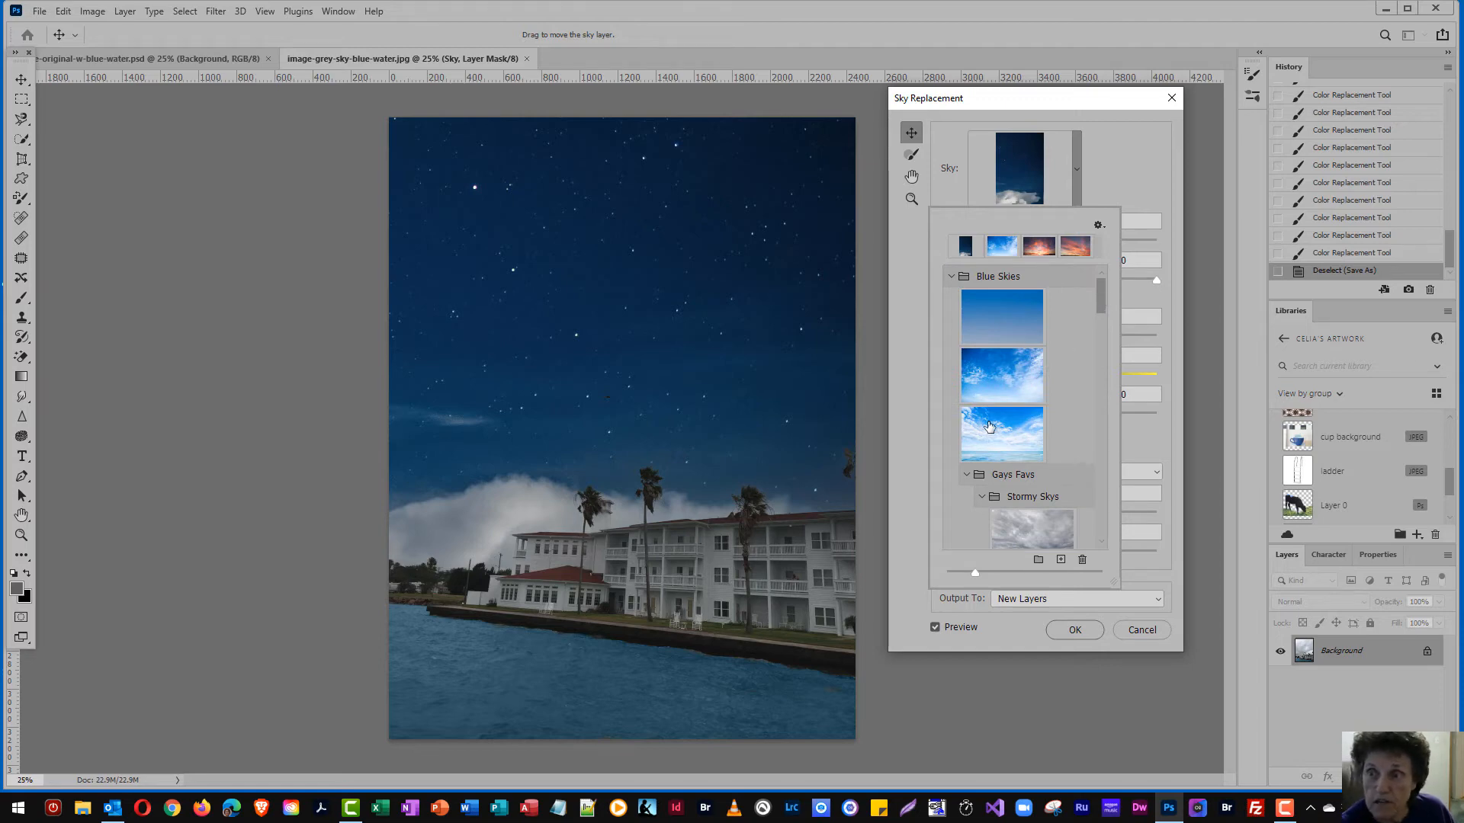
left_click(1017, 378)
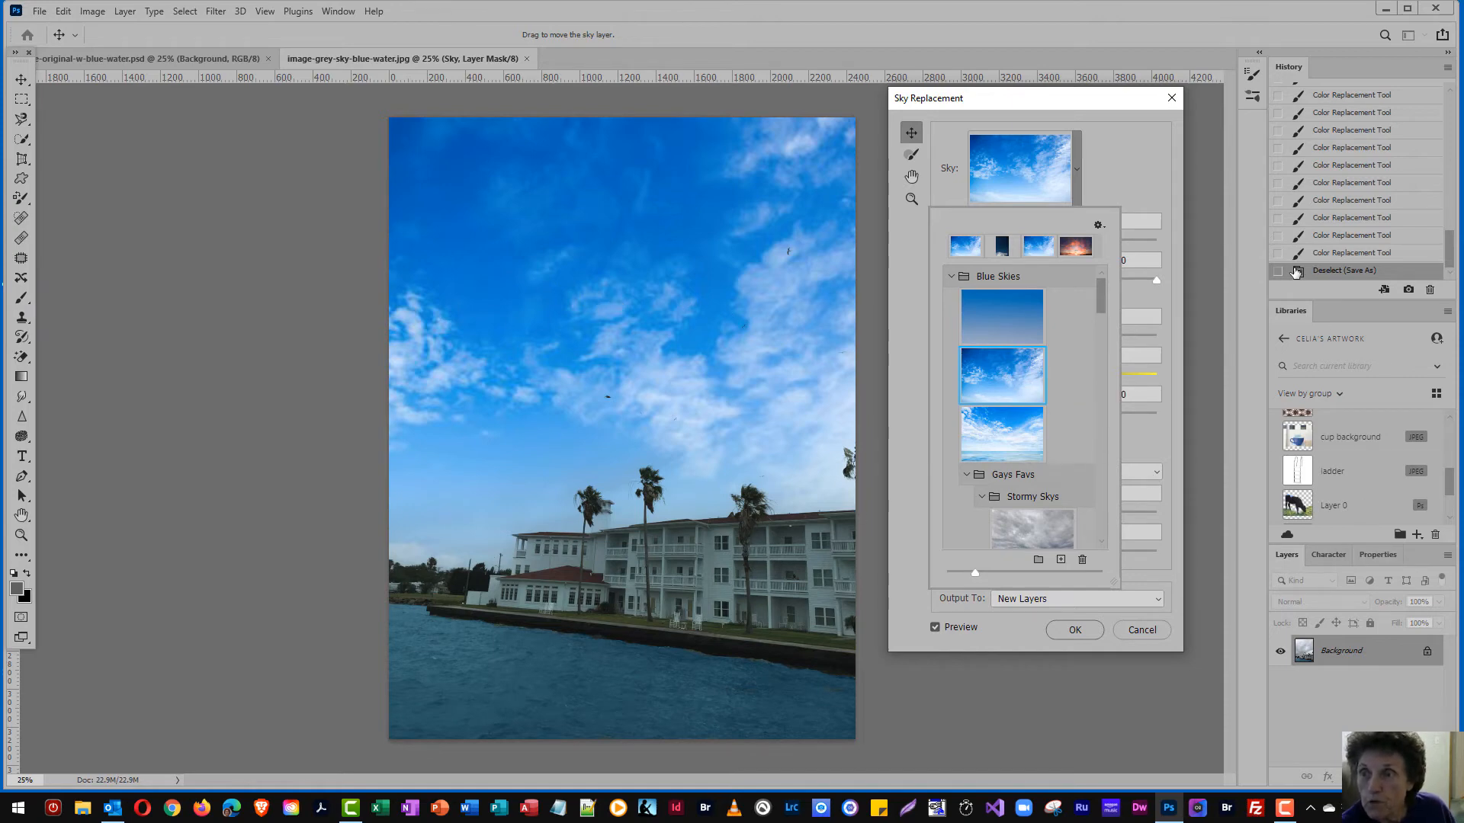
left_click(1060, 560)
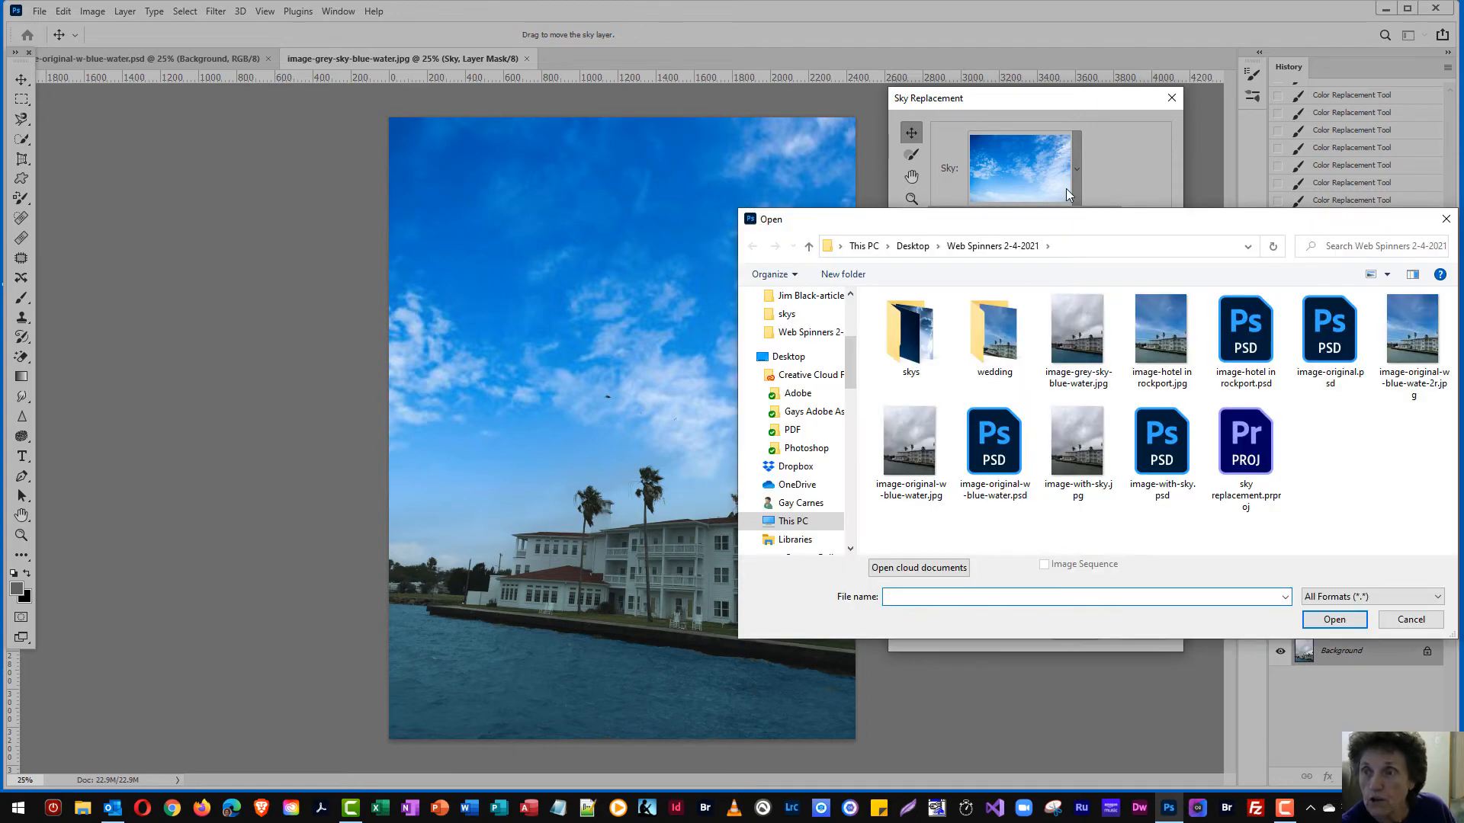
left_click_drag(1075, 228, 882, 105)
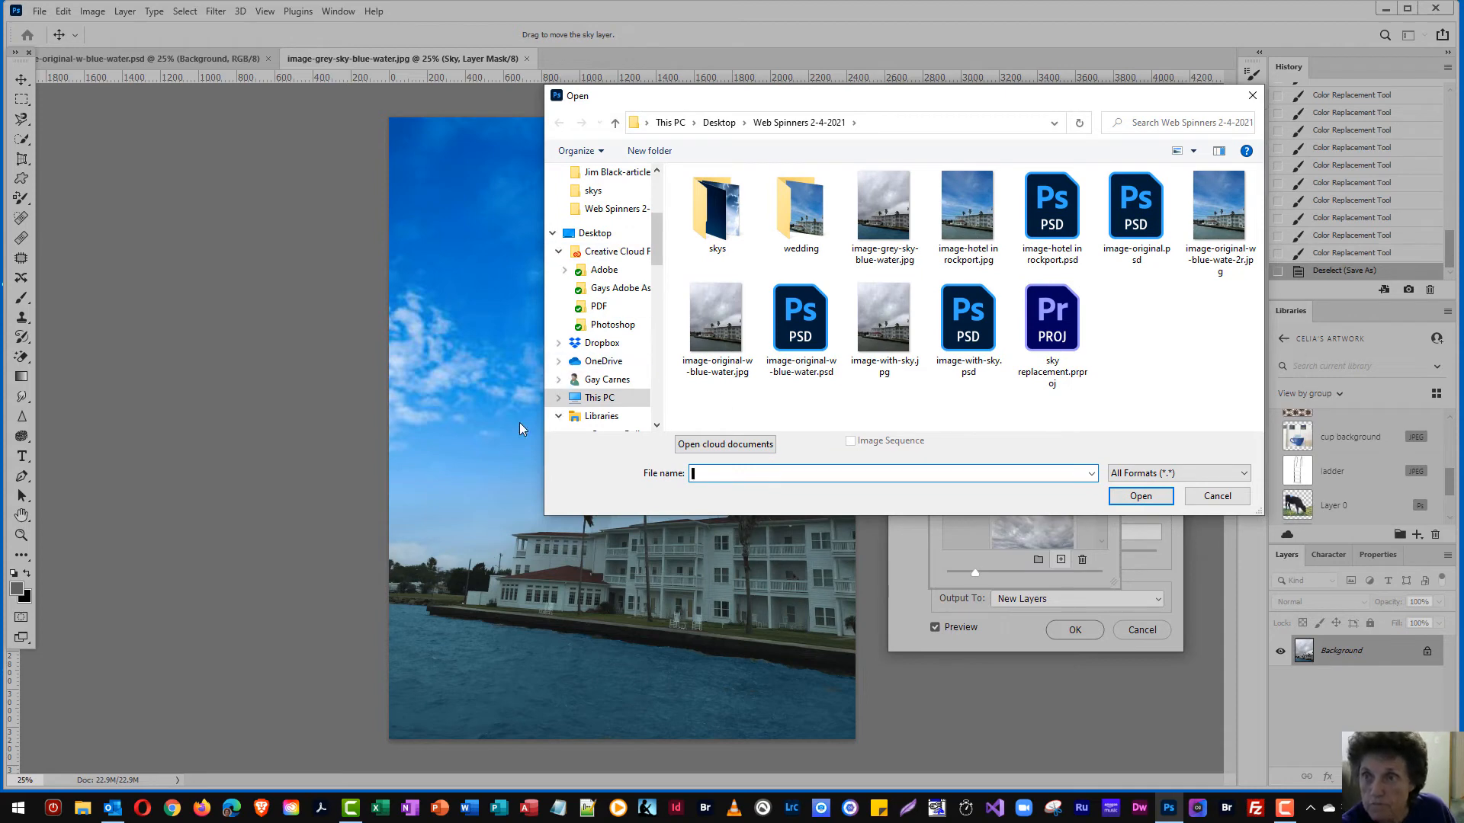
double_click(713, 204)
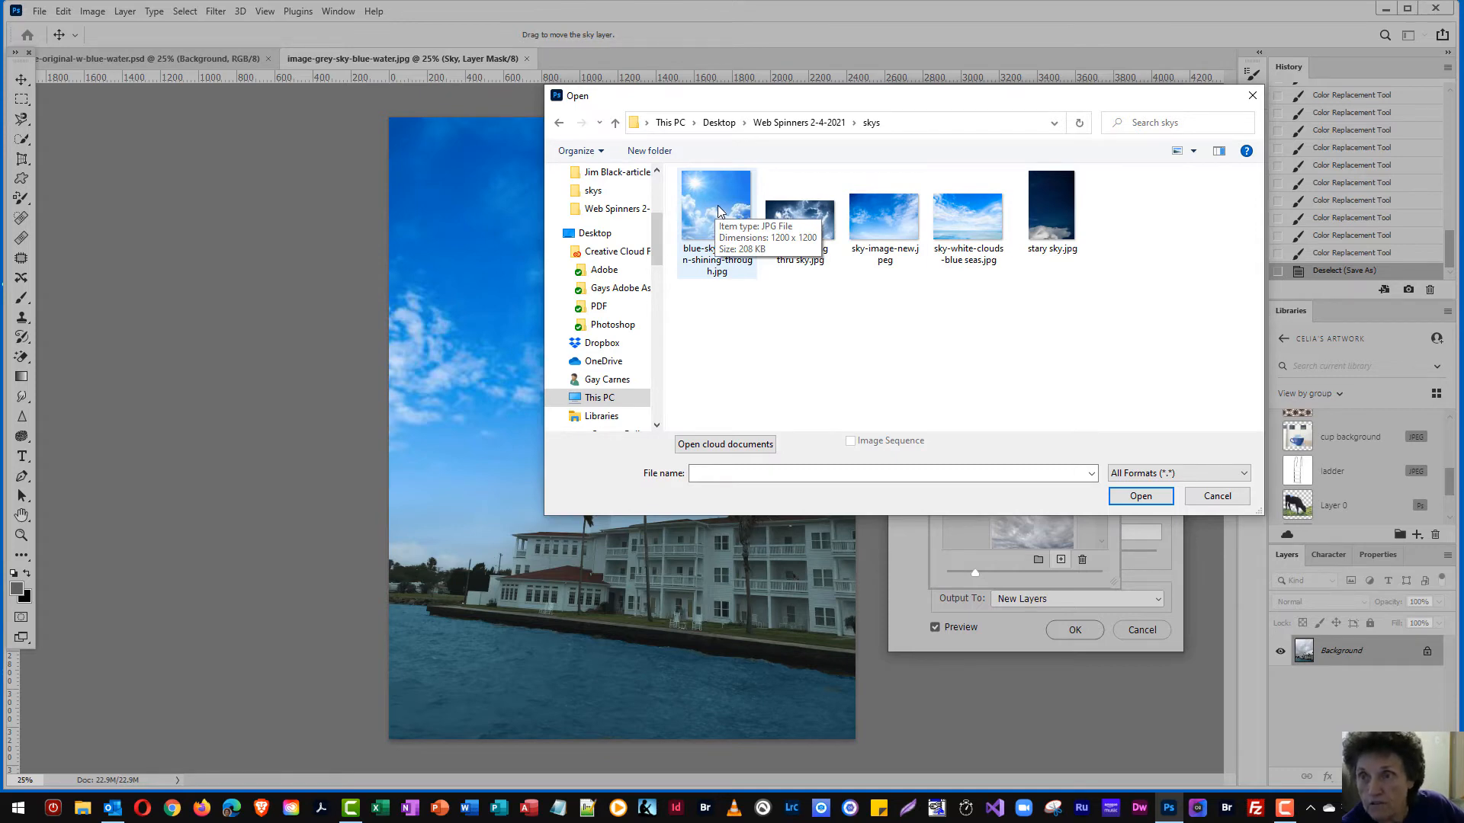
left_click(959, 218)
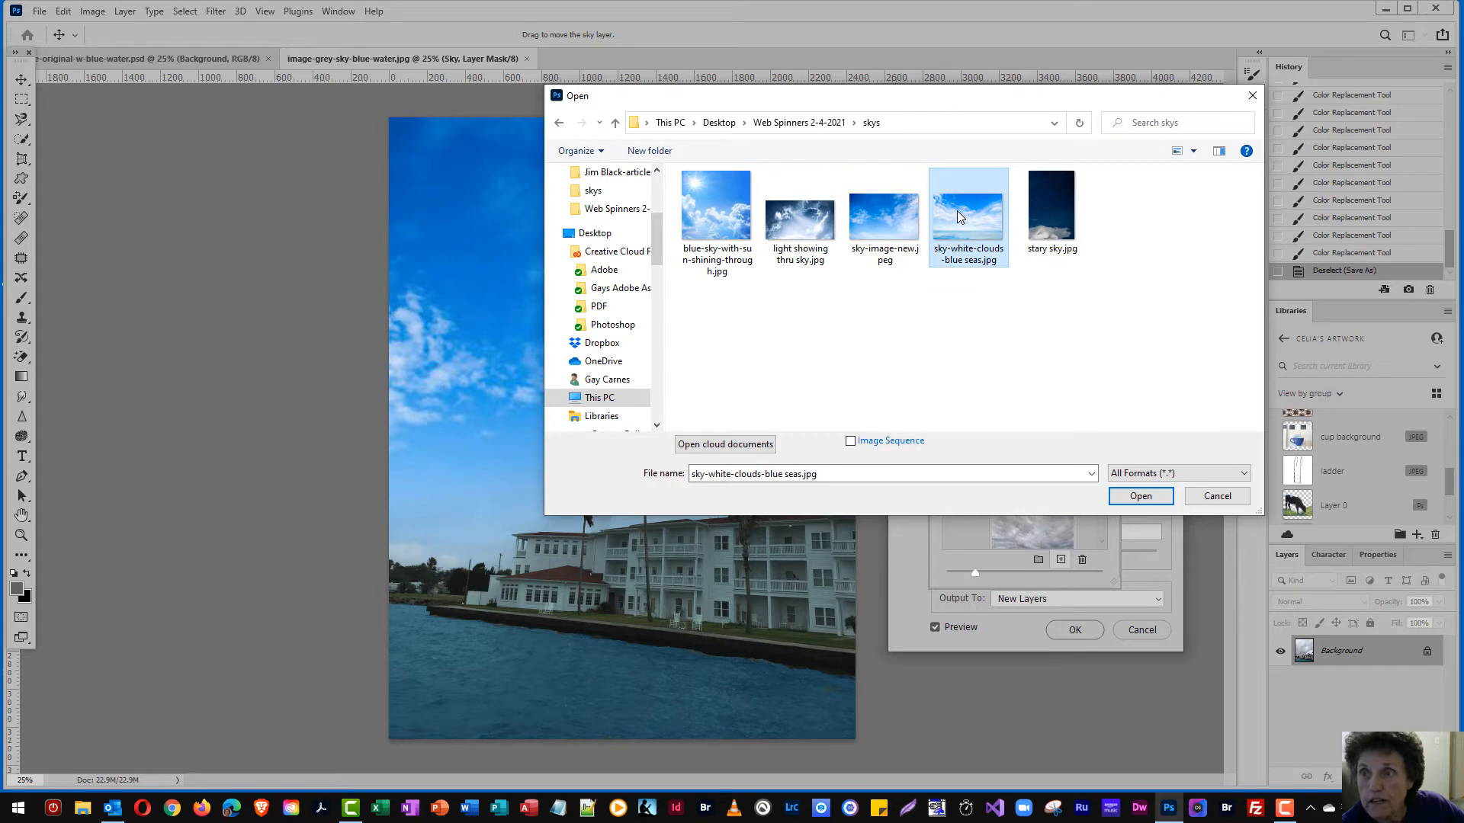
left_click(1138, 496)
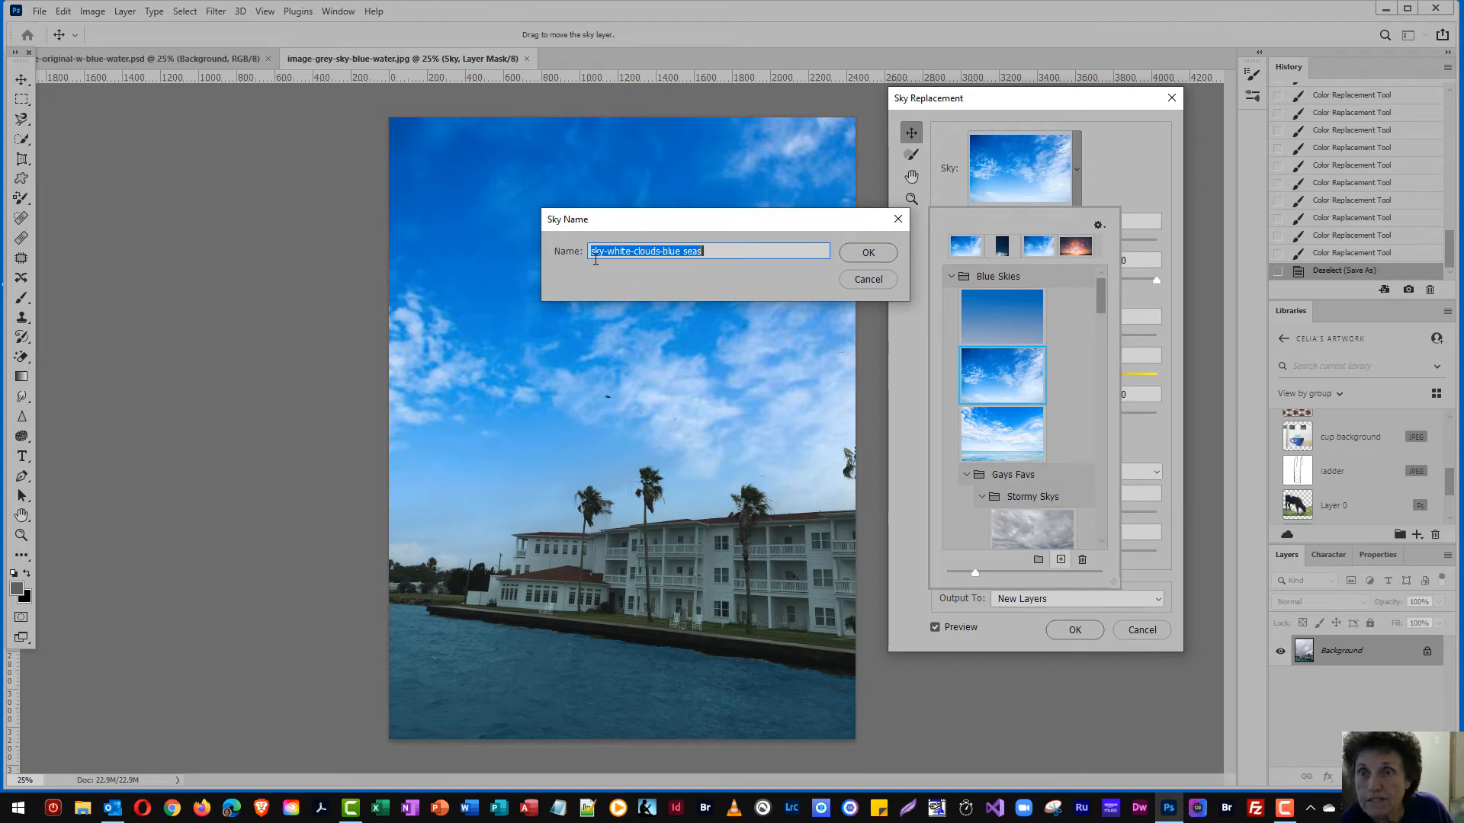
left_click(857, 251)
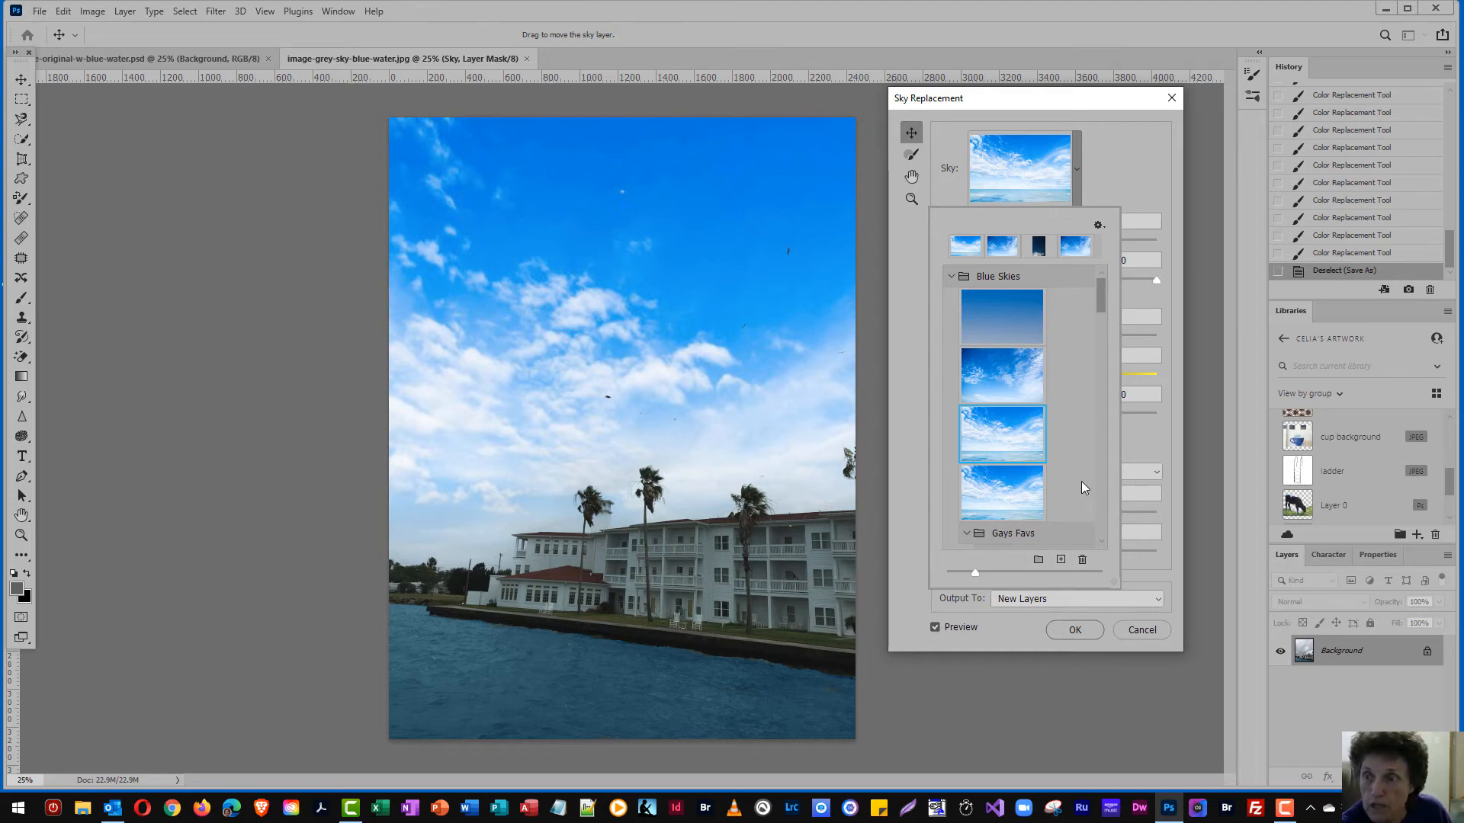
Create a new sky preset group named Cloudy Skys
left_click_drag(1101, 305, 1101, 325)
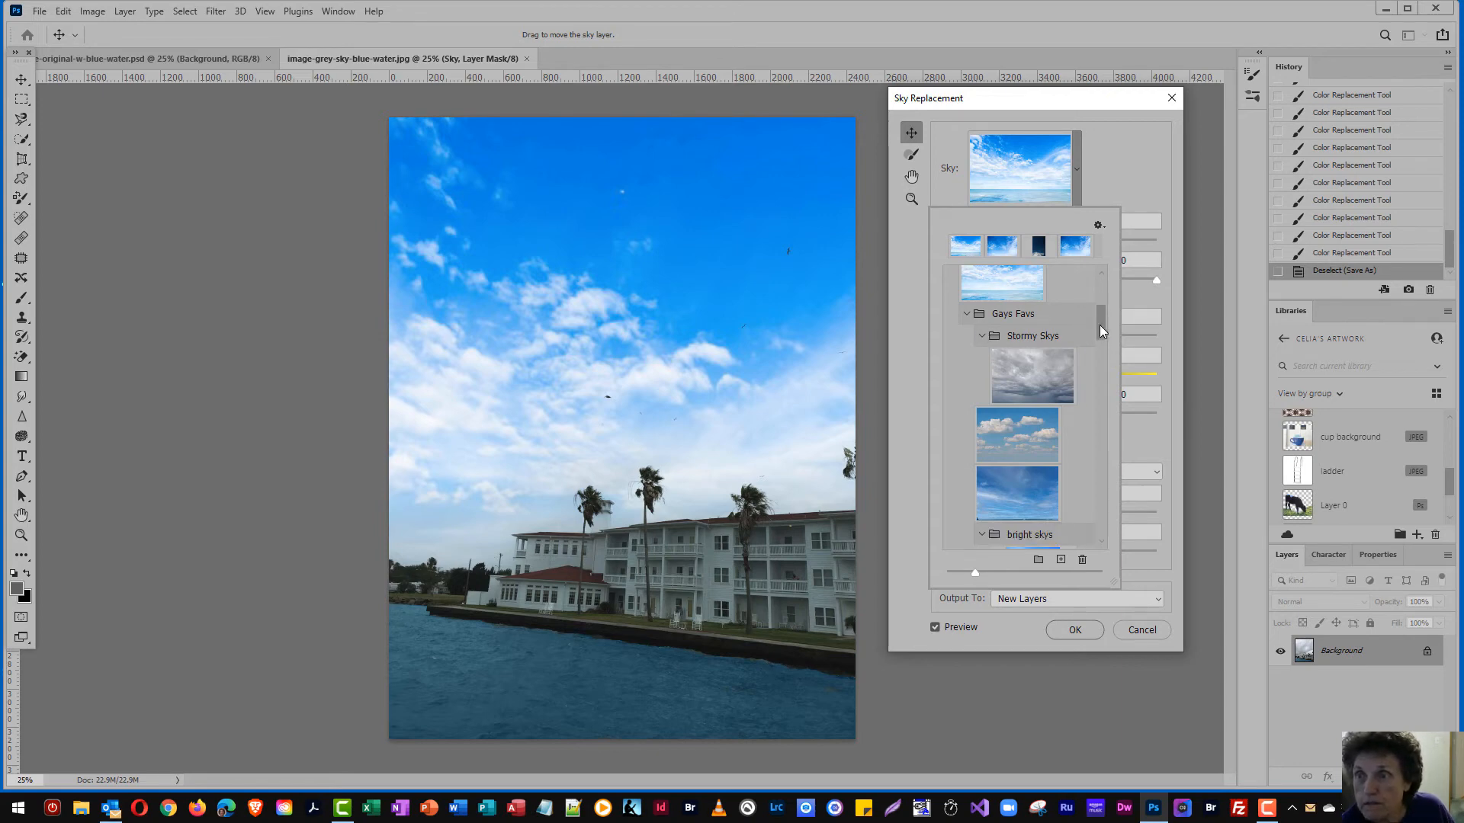
left_click_drag(1100, 324, 1101, 360)
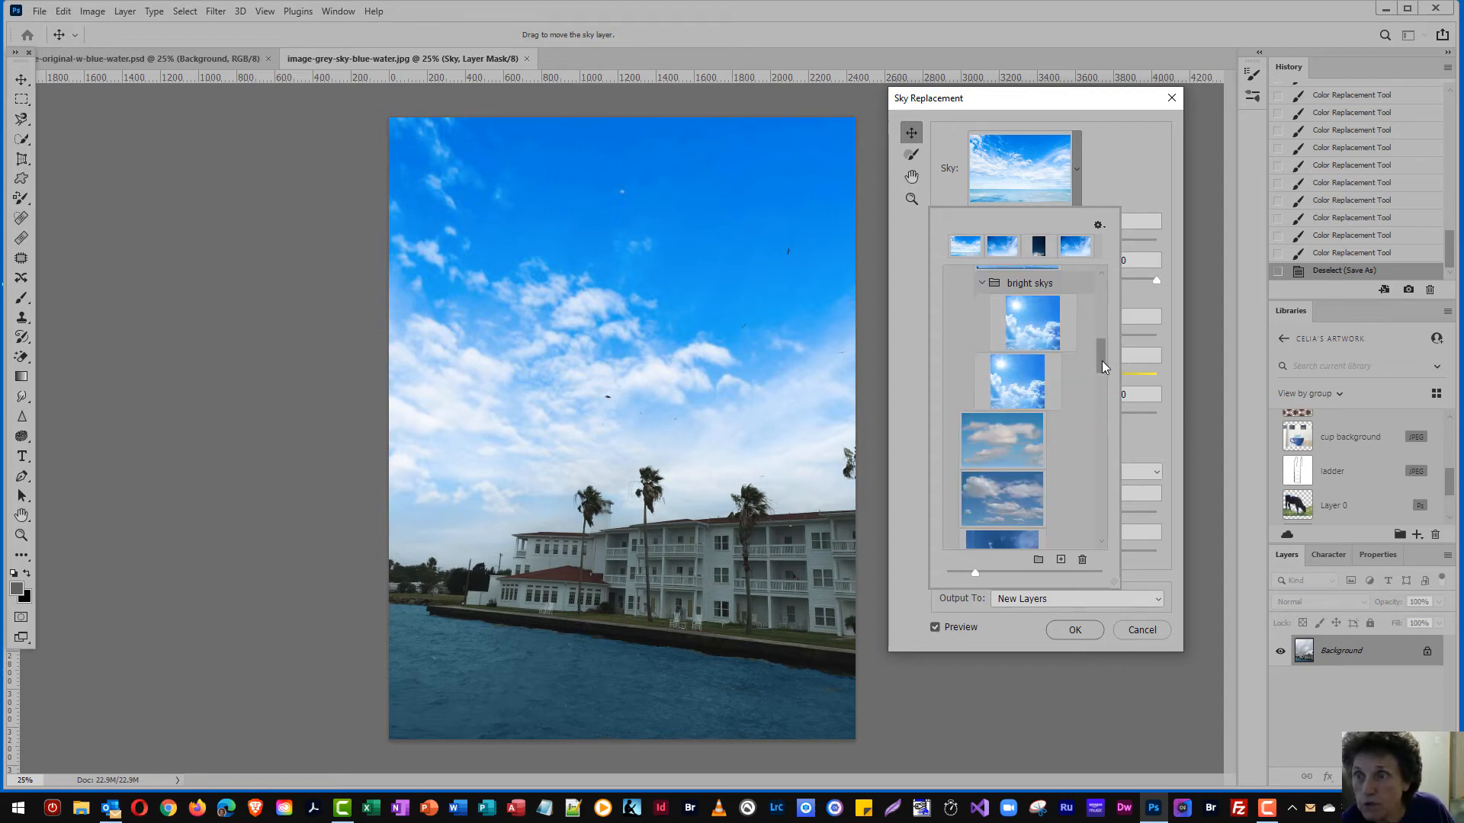
left_click(1038, 559)
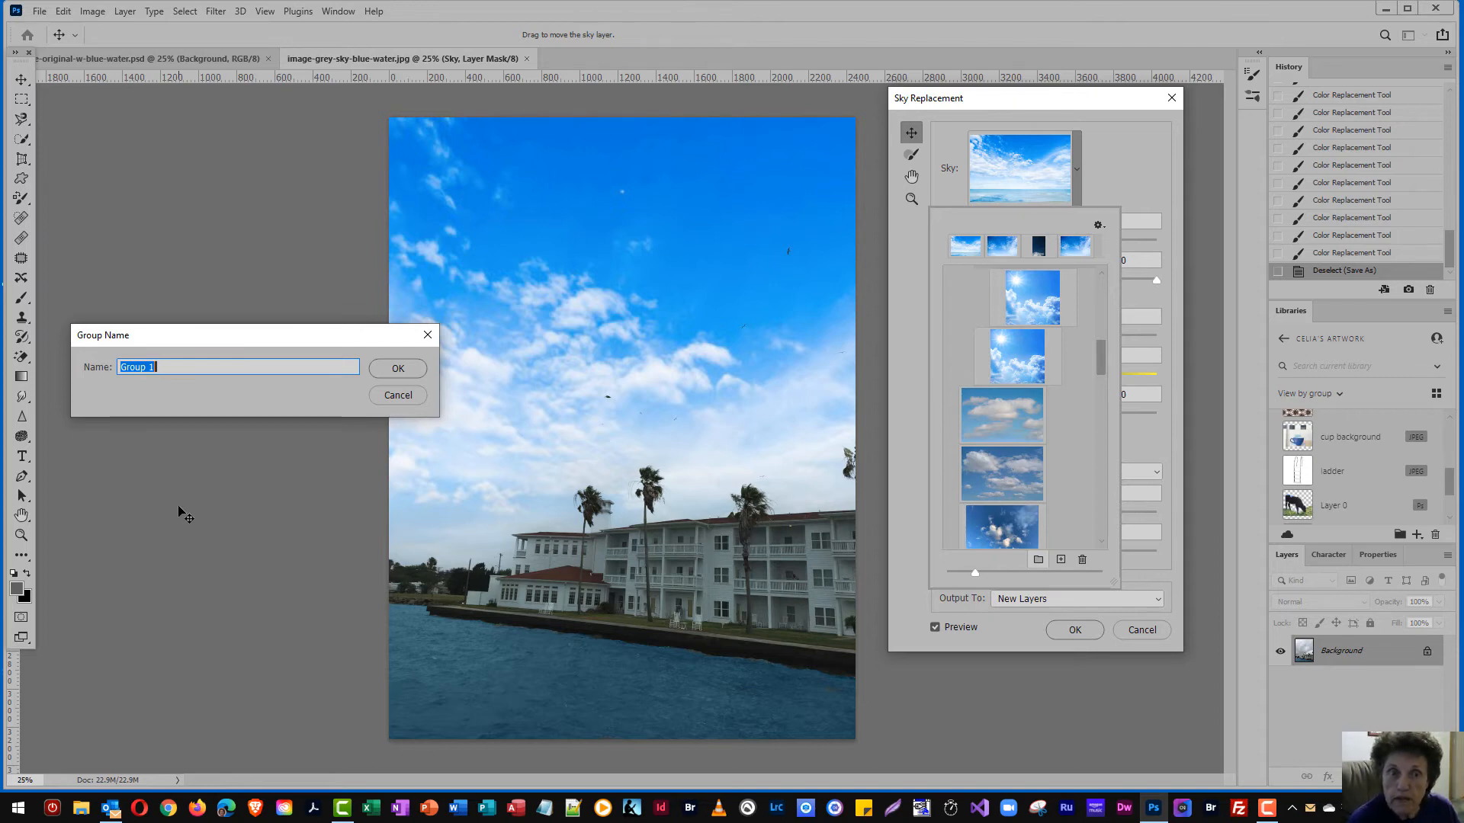
type("Cloud")
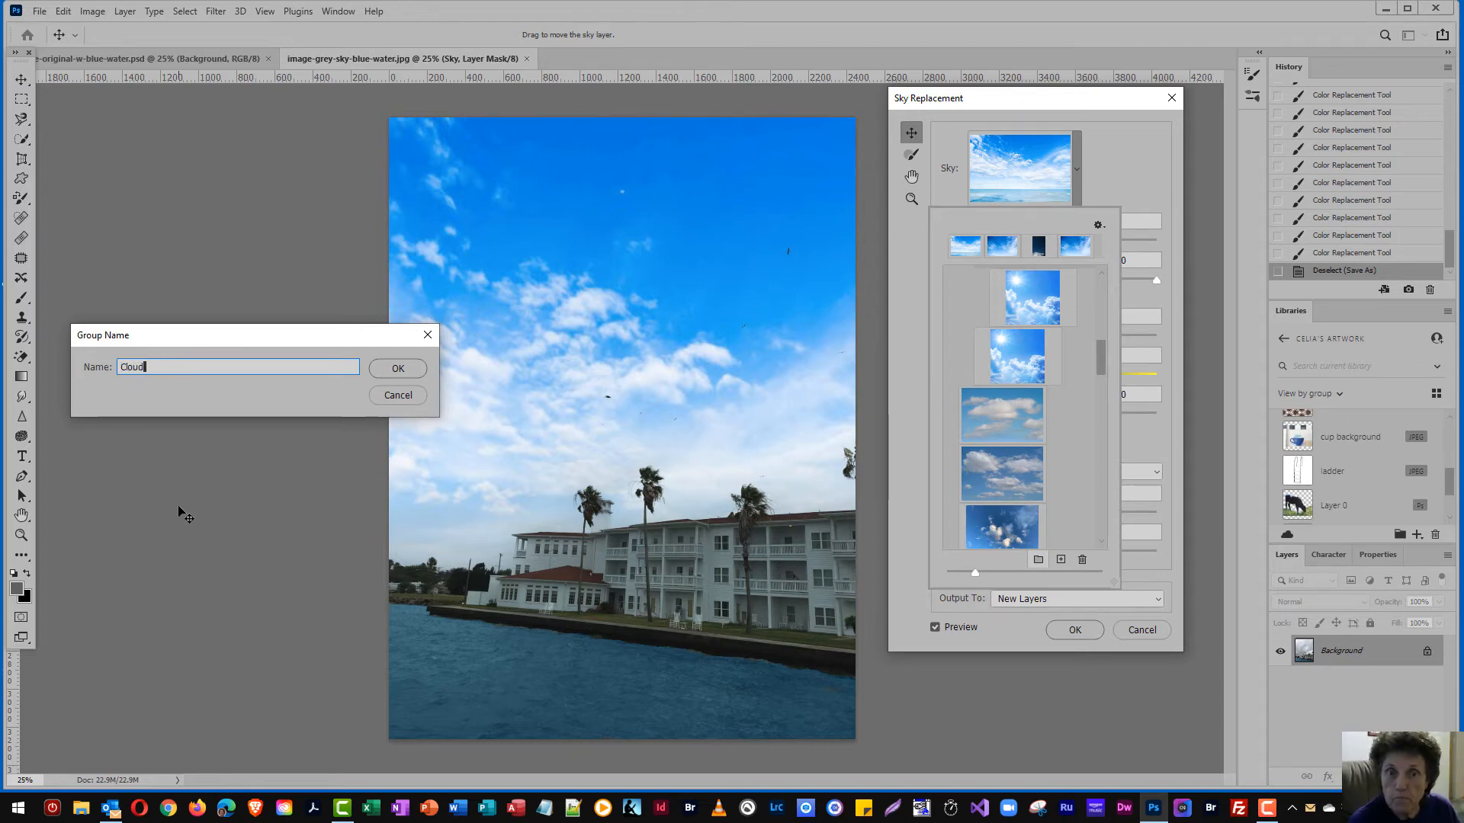
type("y Sk")
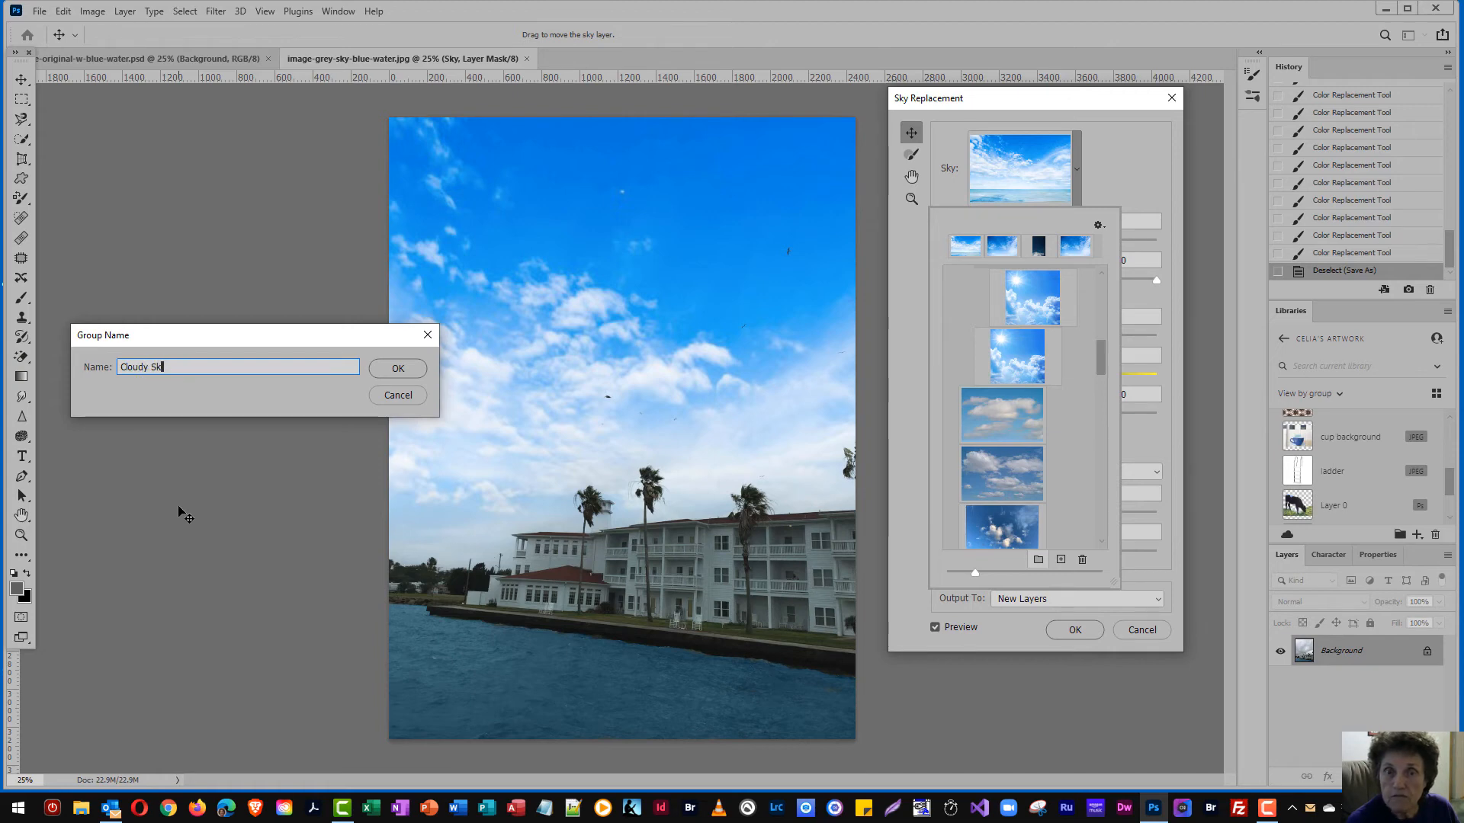
type("ys")
left_click(398, 369)
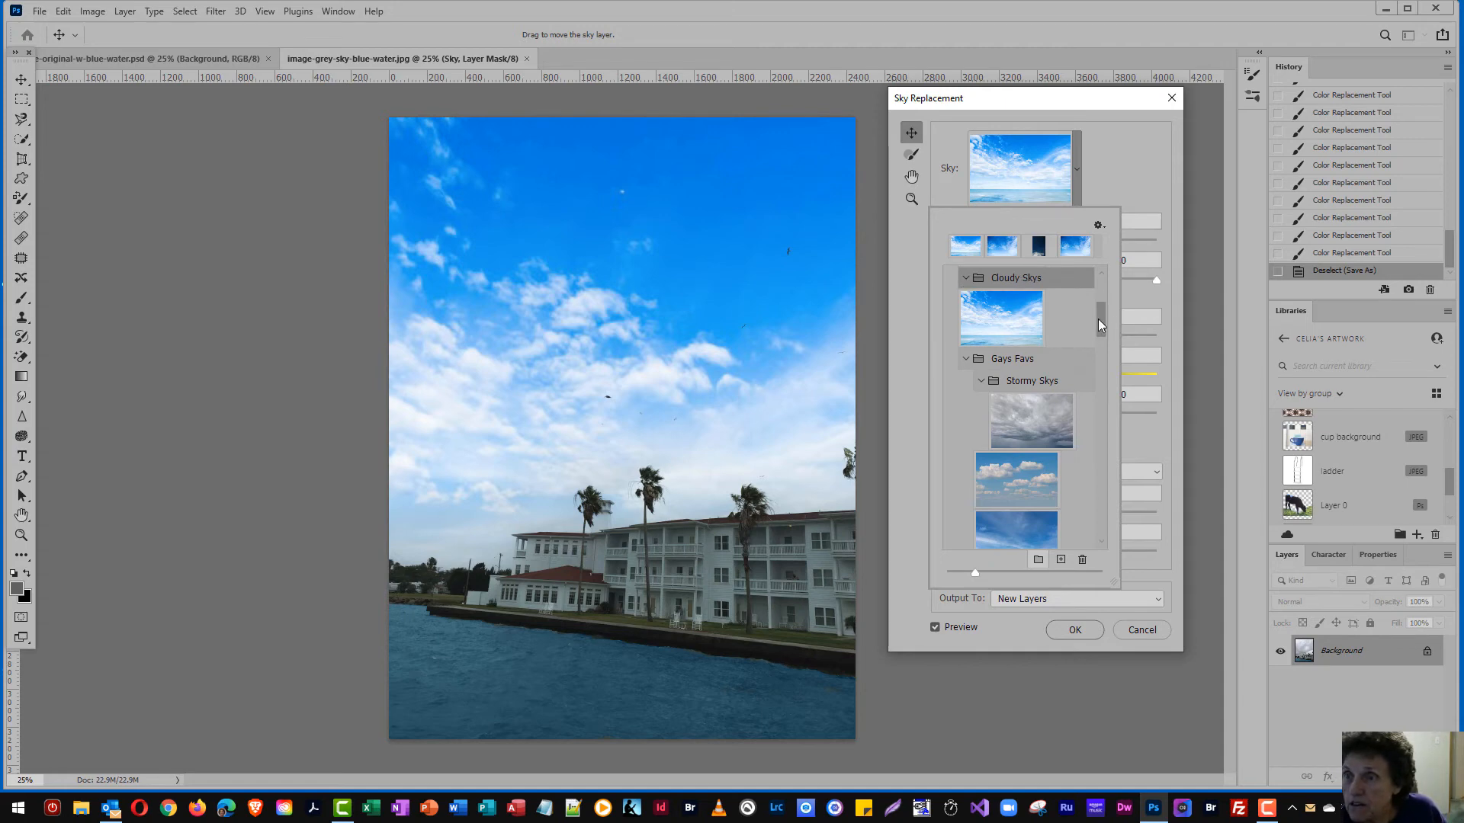
Move the pale fluffy-cloud sky preset into the Cloudy Skys group and apply it as the photo's new sky
left_click_drag(1098, 319, 1099, 364)
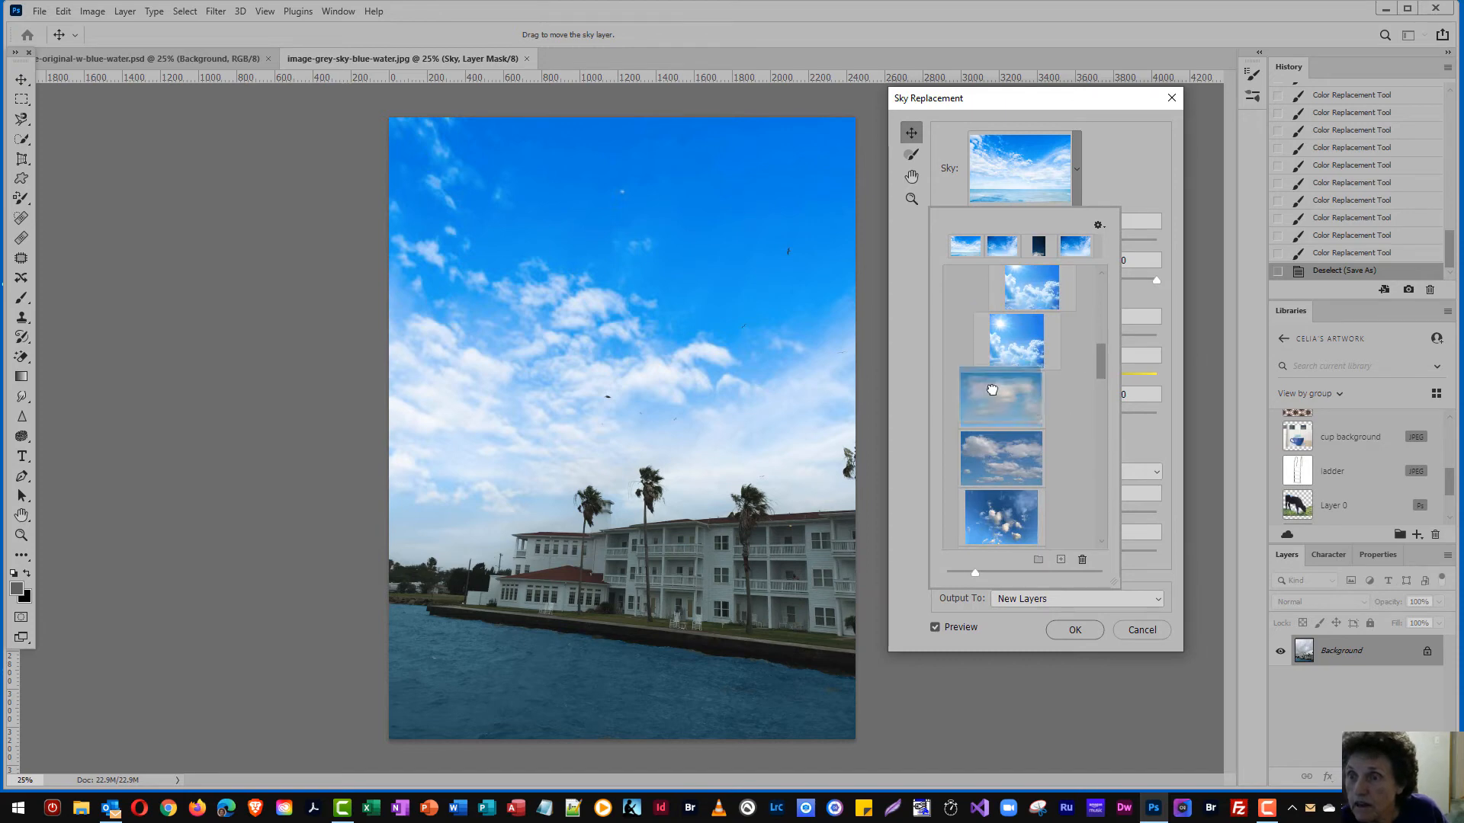
left_click_drag(992, 390, 1012, 303)
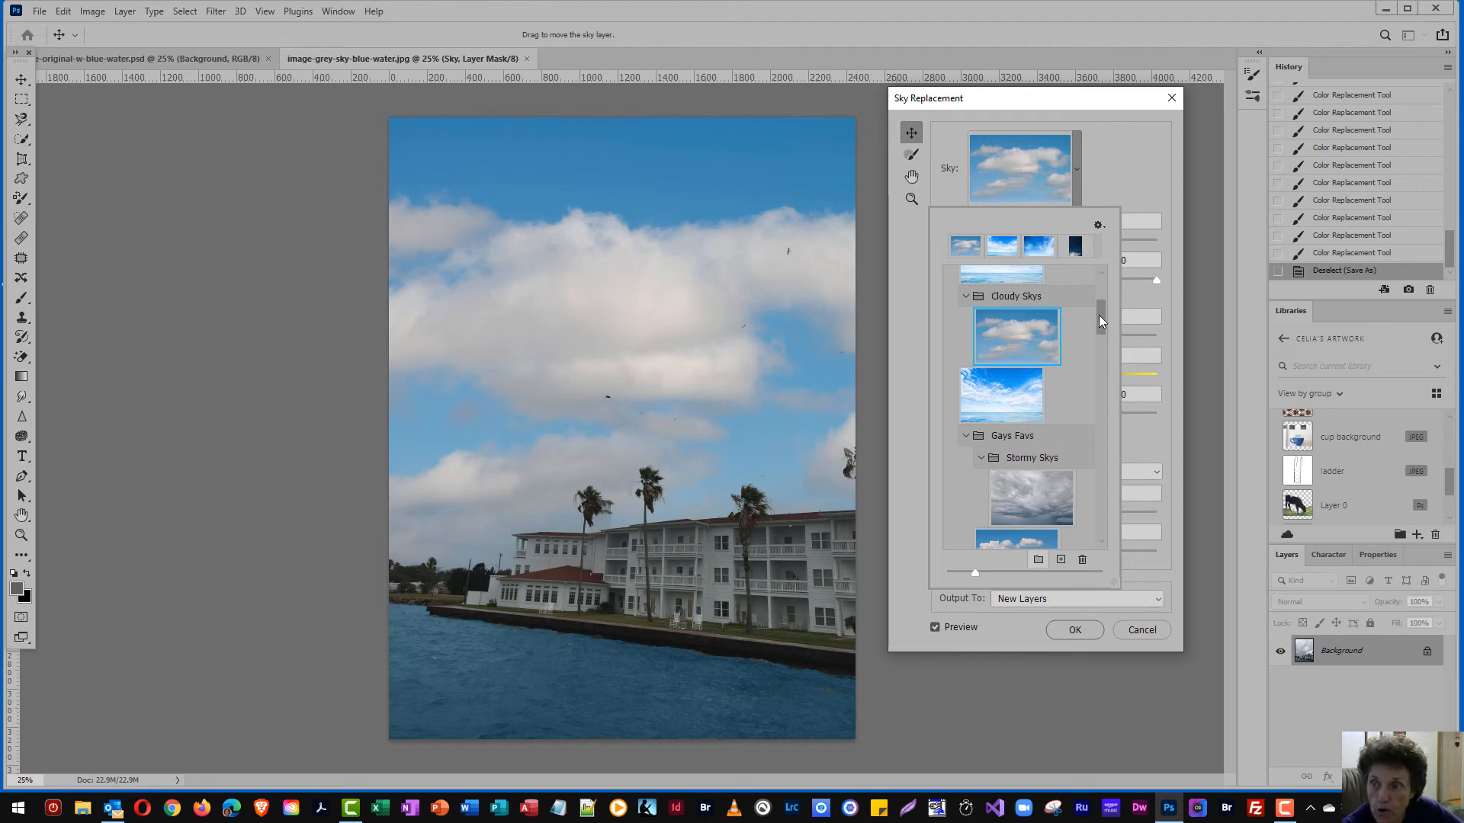
left_click_drag(1100, 320, 1108, 390)
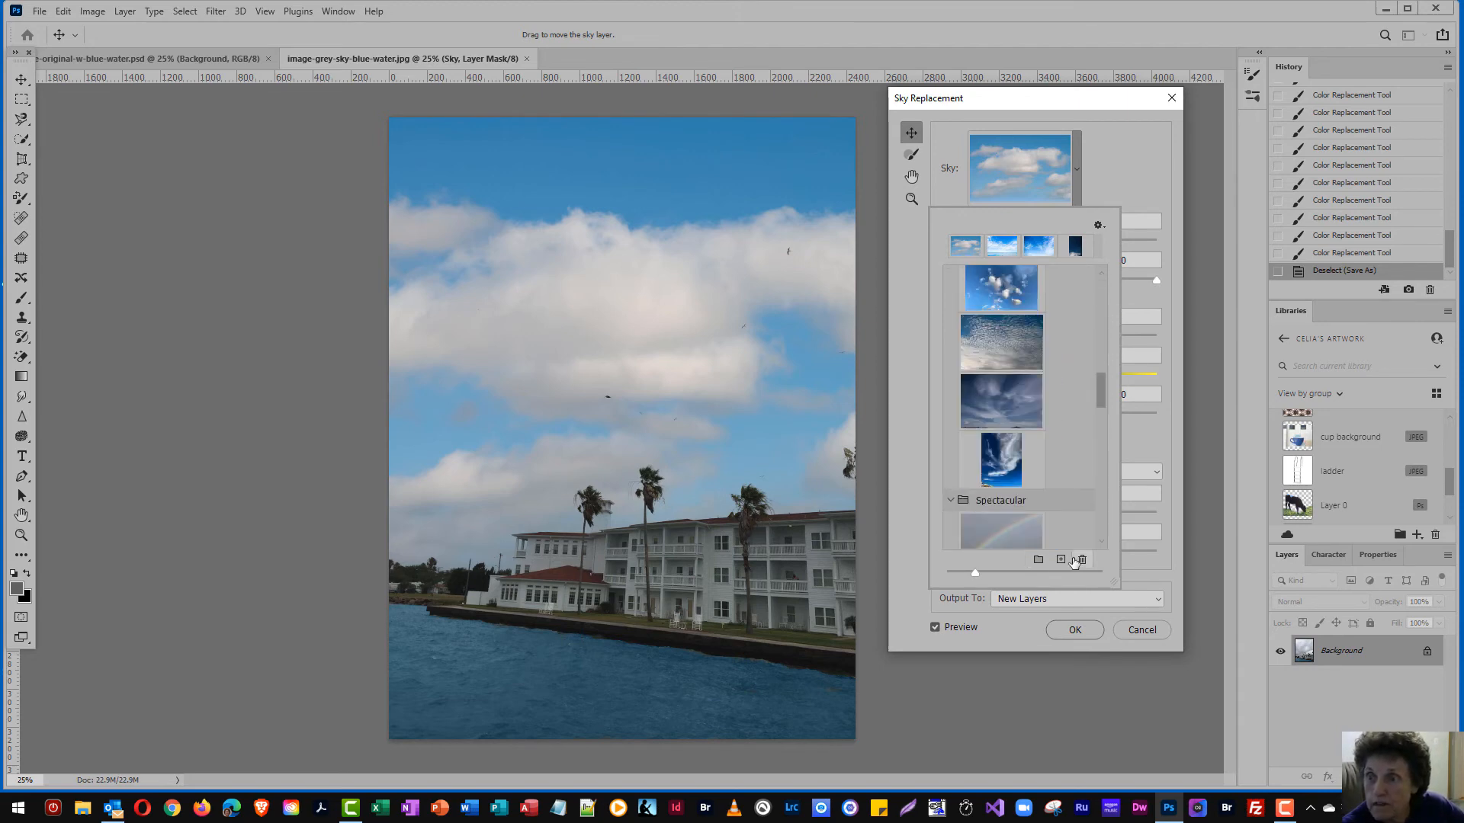
left_click(1083, 628)
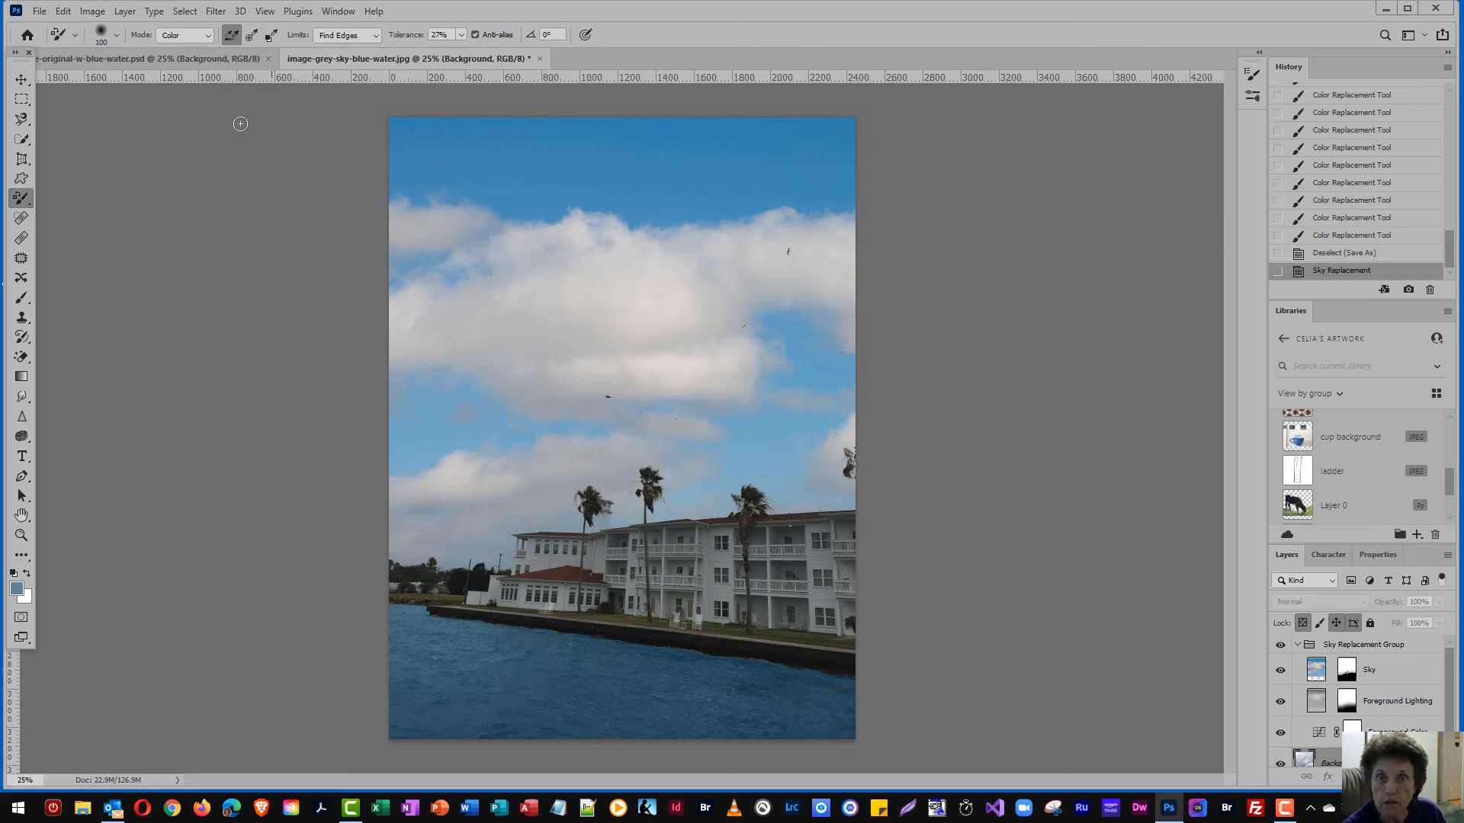
Brighten the Background layer with a Brightness/Contrast adjustment, setting brightness to 61 and contrast to 20
left_click(93, 12)
mouse_move(232, 55)
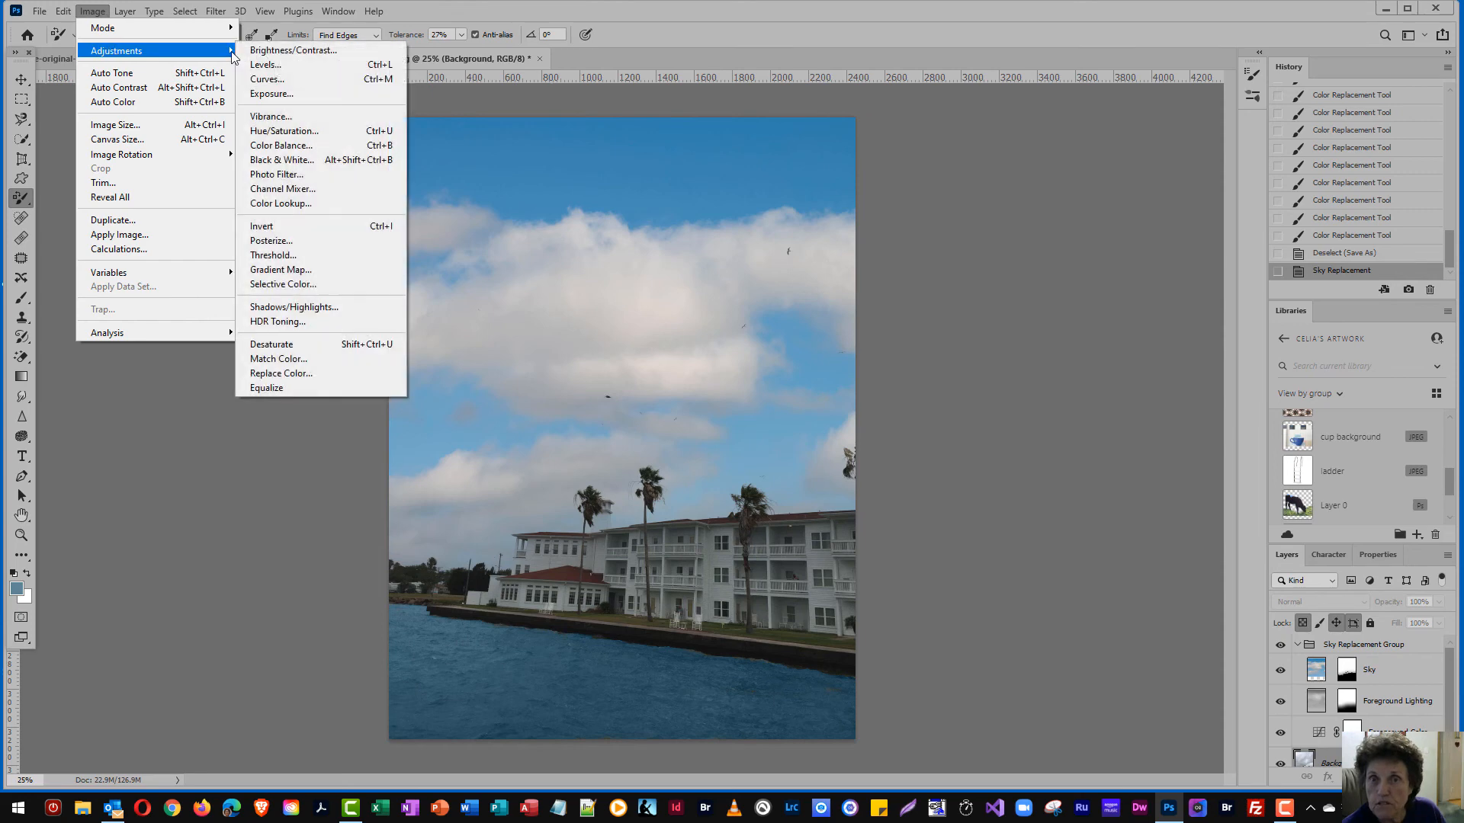
left_click(274, 52)
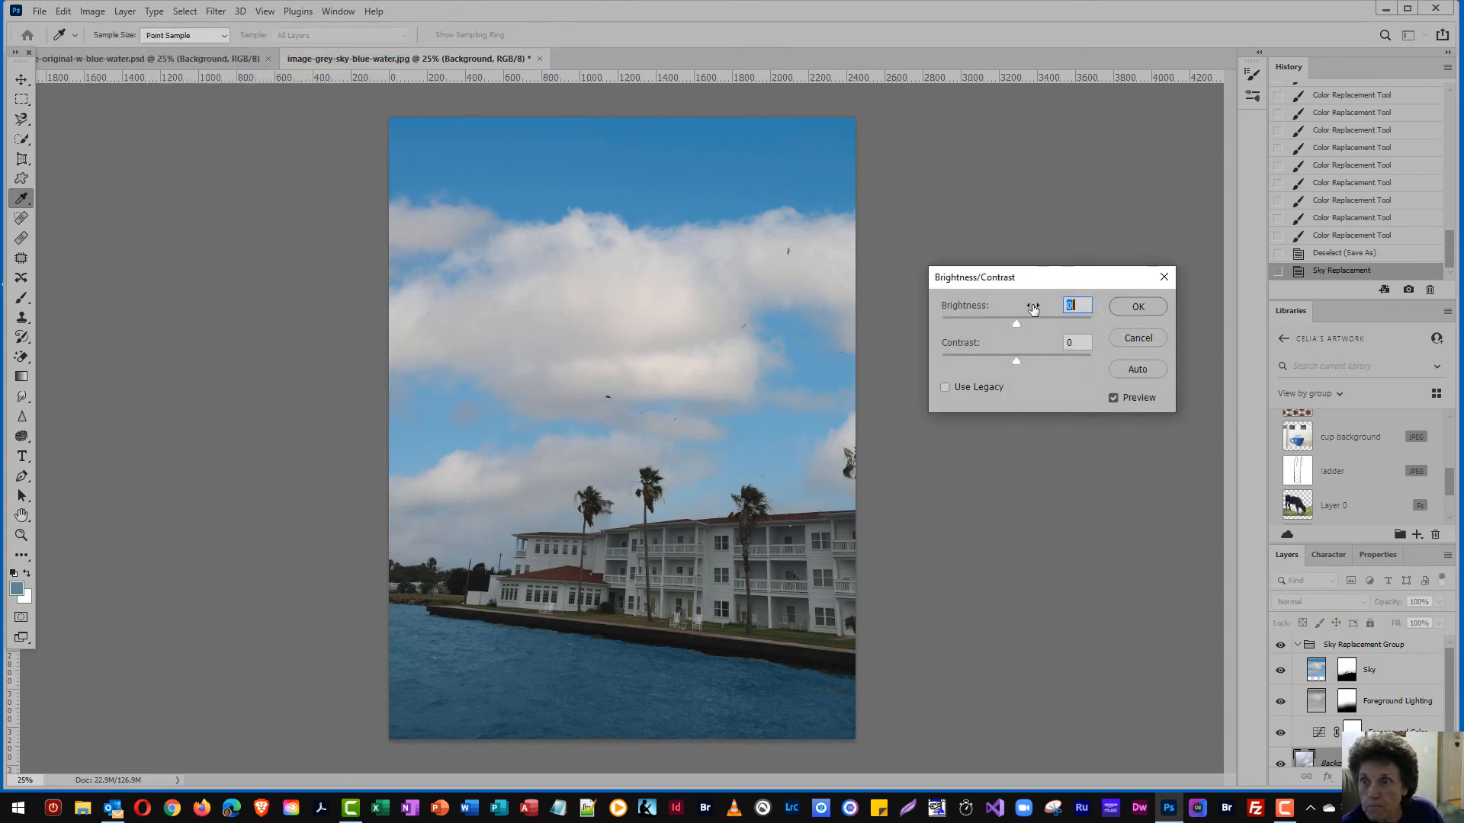
left_click_drag(1019, 323, 1031, 360)
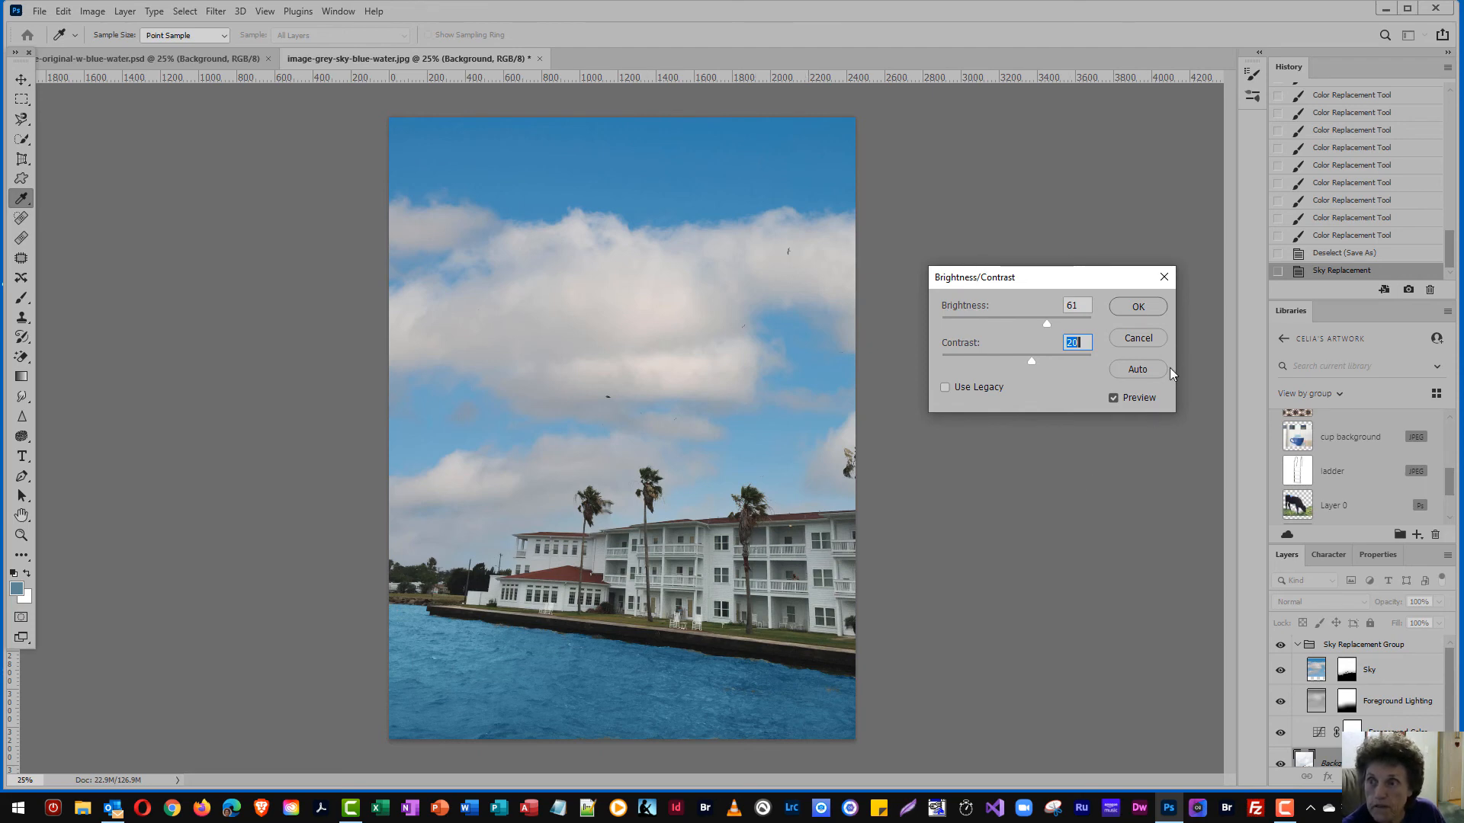
left_click(1138, 307)
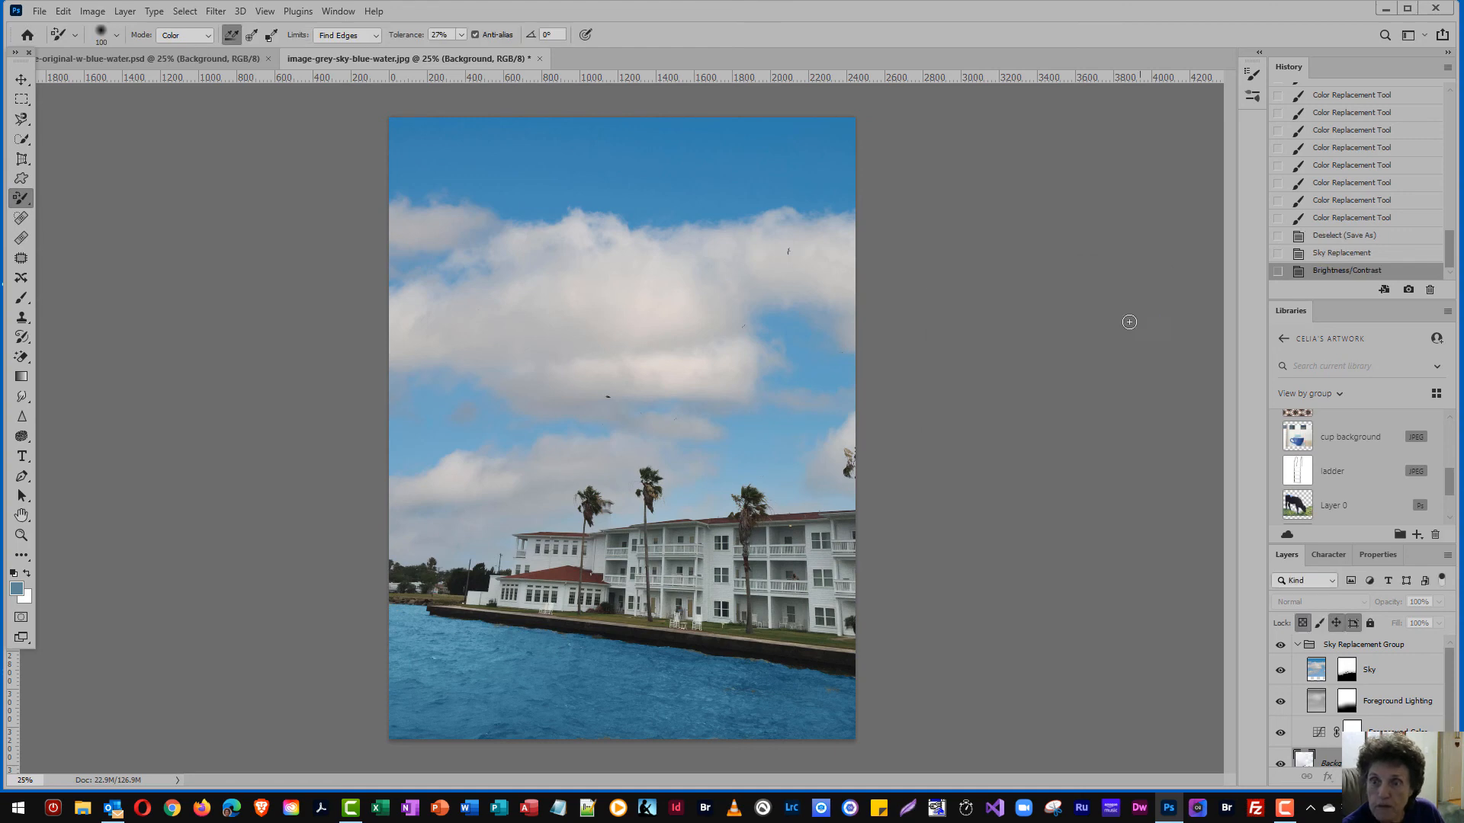
Save the photo on the computer as a JPEG named image-blue-water-blue-skys in the Web Spinners 2-4-2021 folder, at Maximum quality 12 with Baseline ("Standard") format
left_click(38, 11)
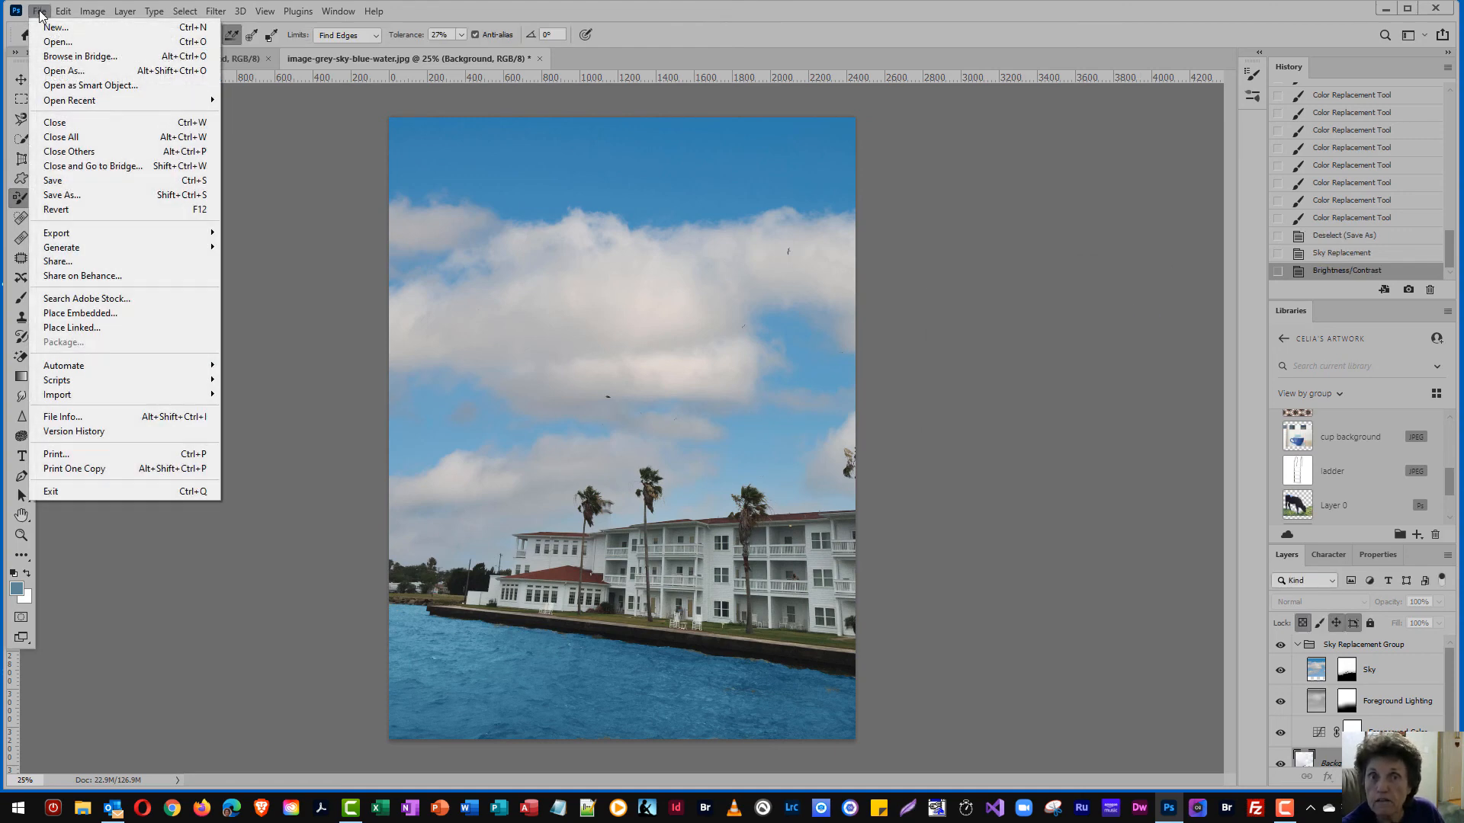
left_click(87, 196)
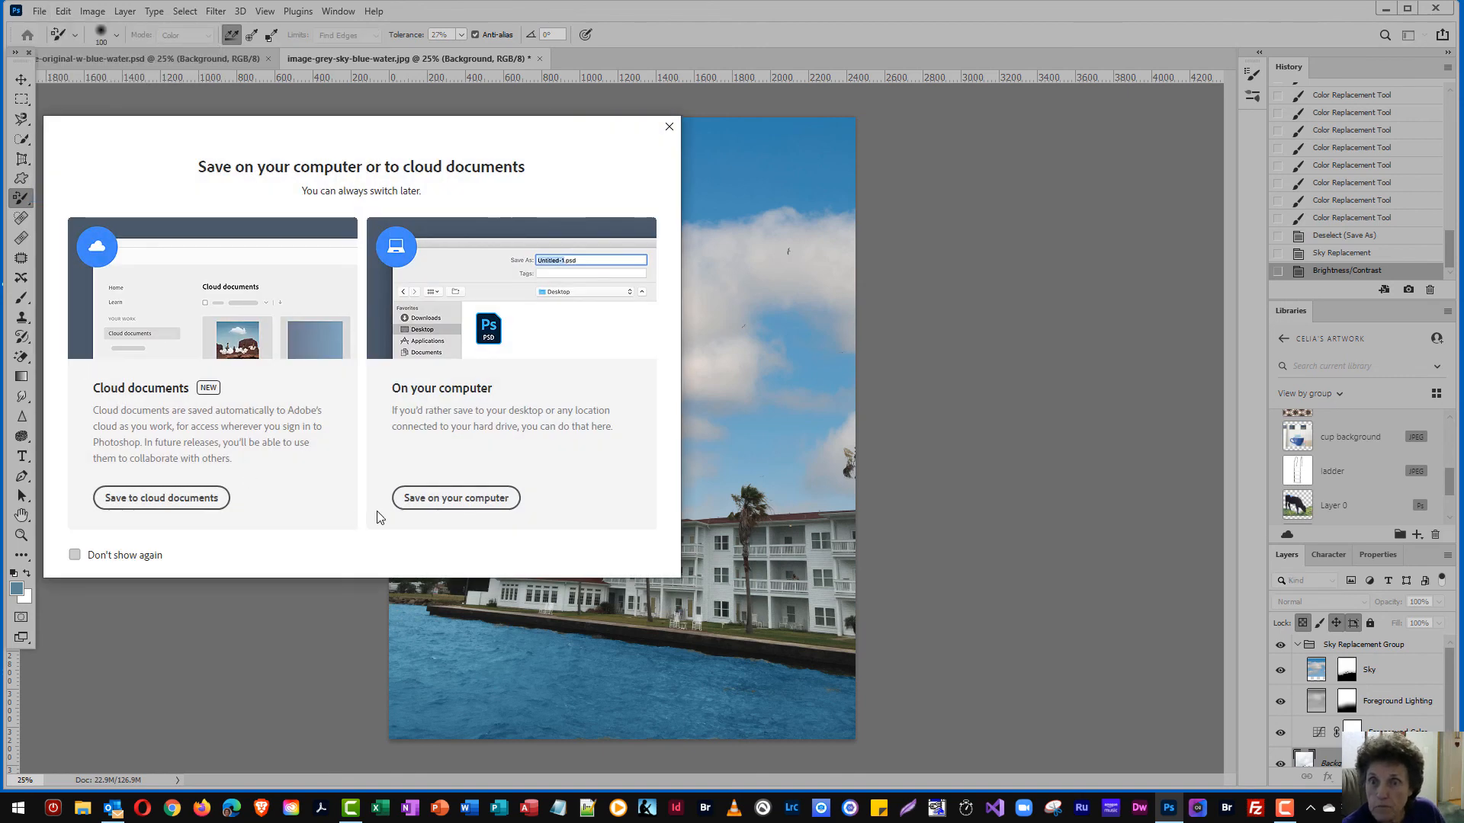
left_click(432, 499)
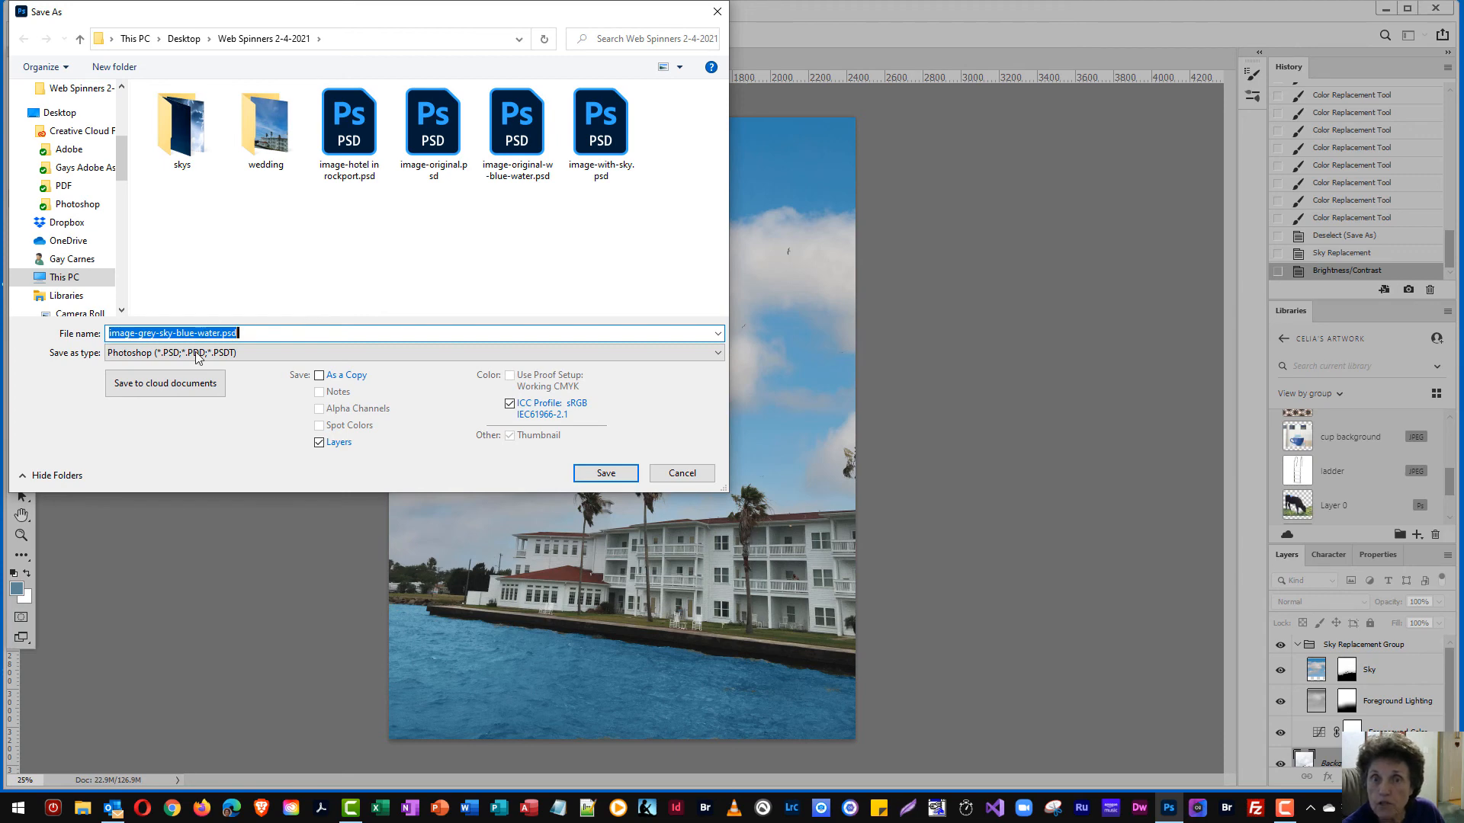
left_click_drag(138, 333, 272, 340)
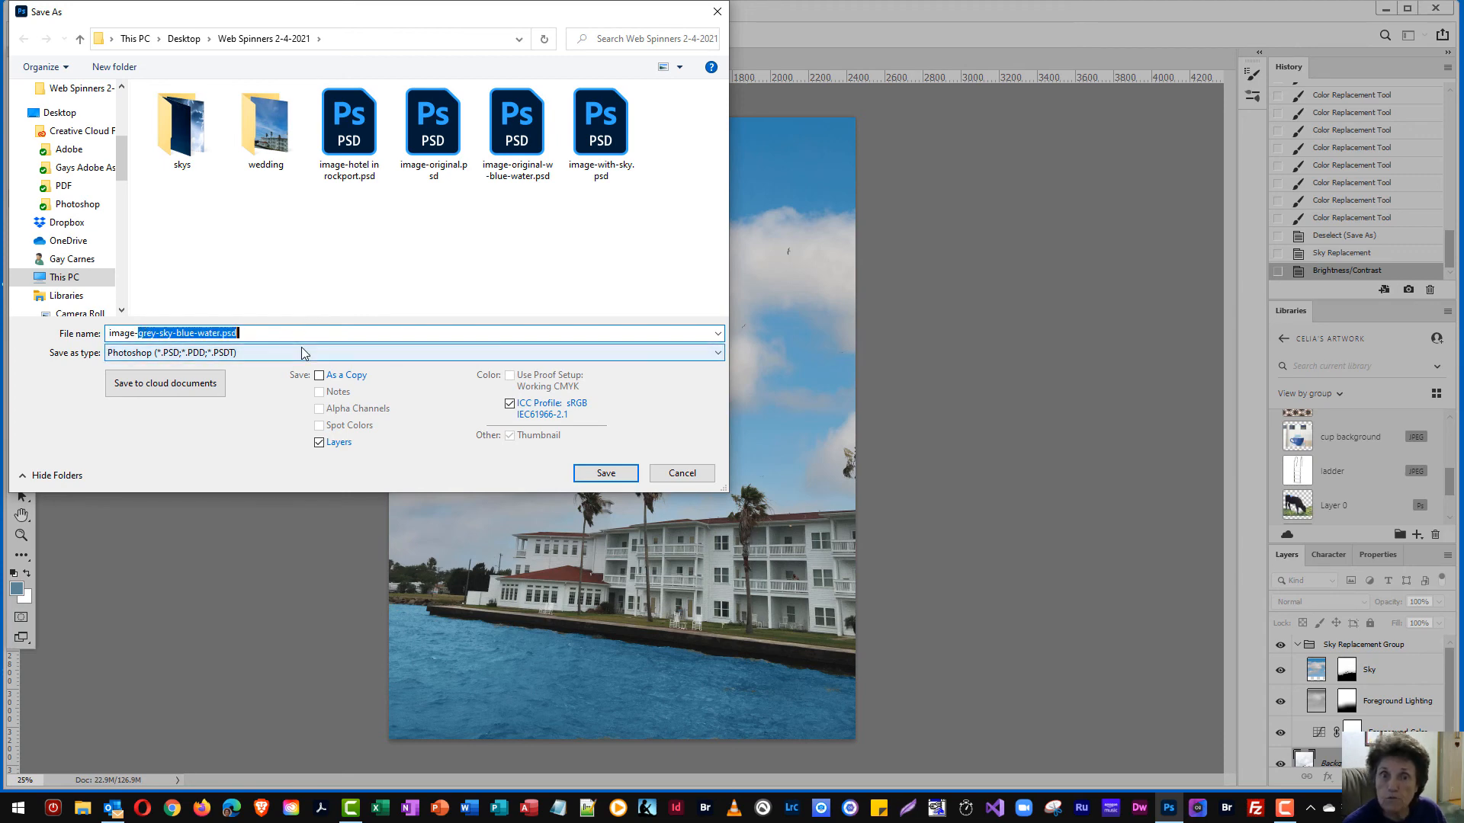
type("blue-skys")
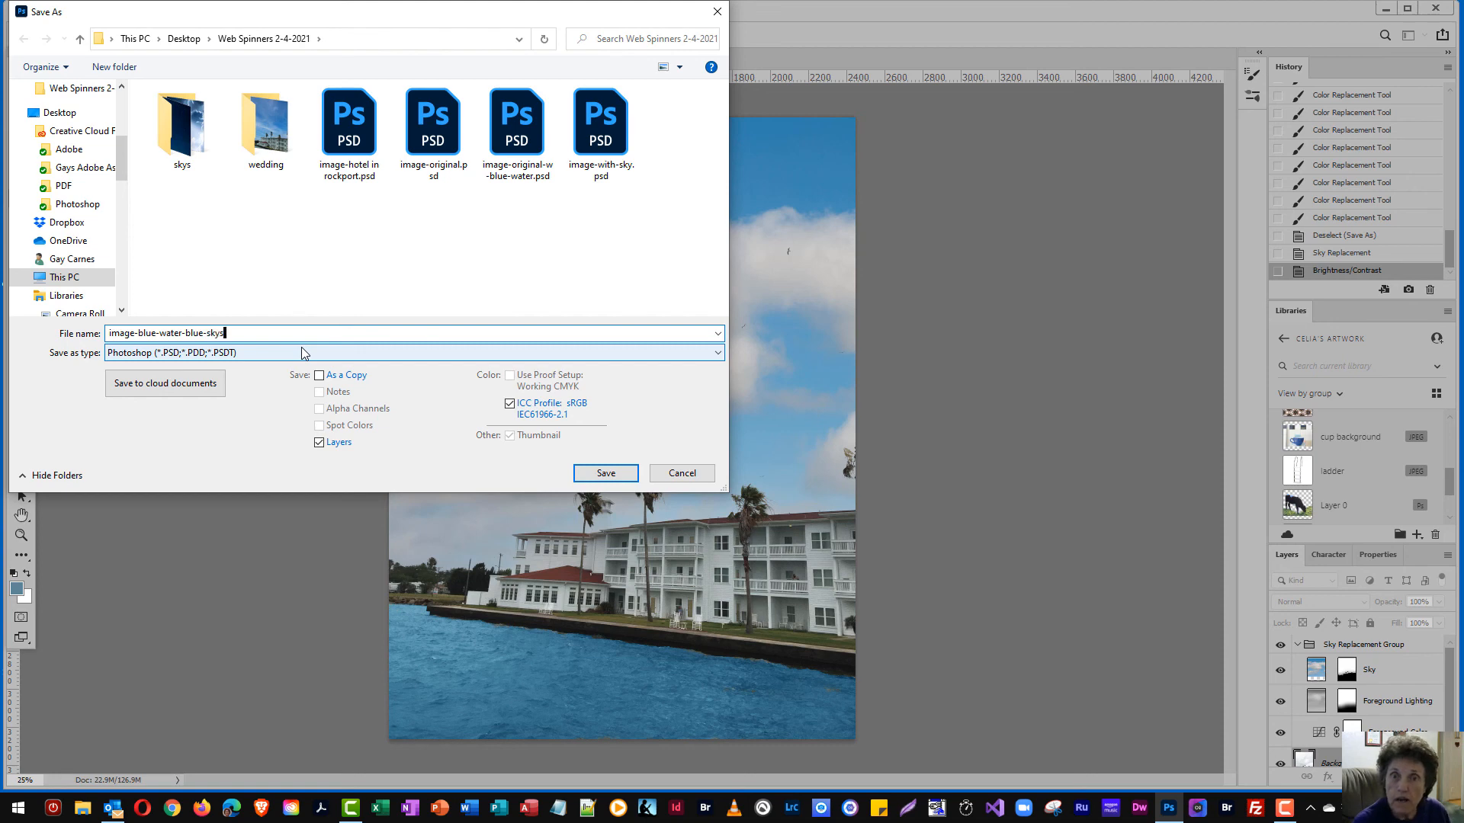
left_click(718, 354)
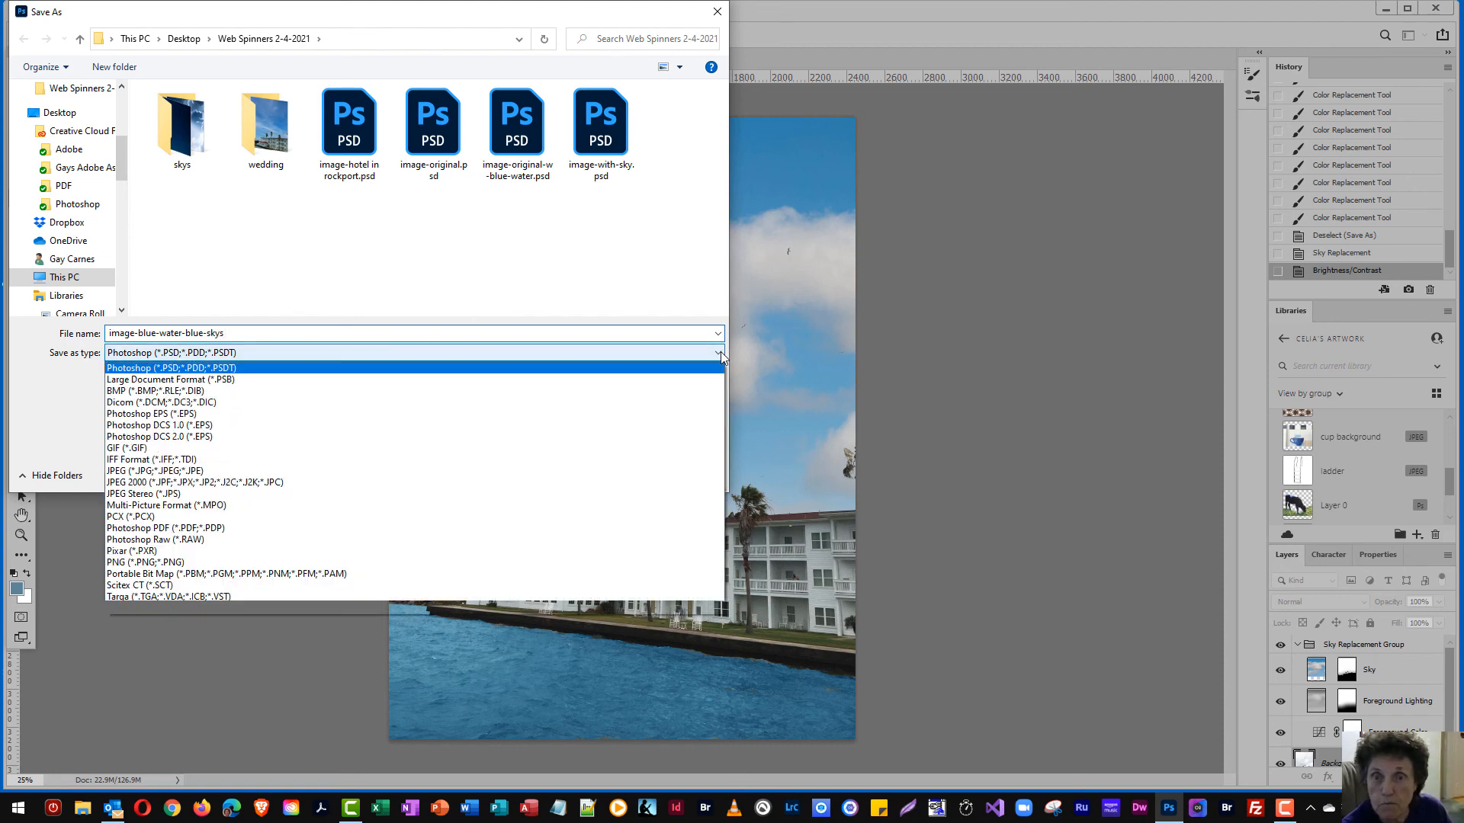
left_click(227, 472)
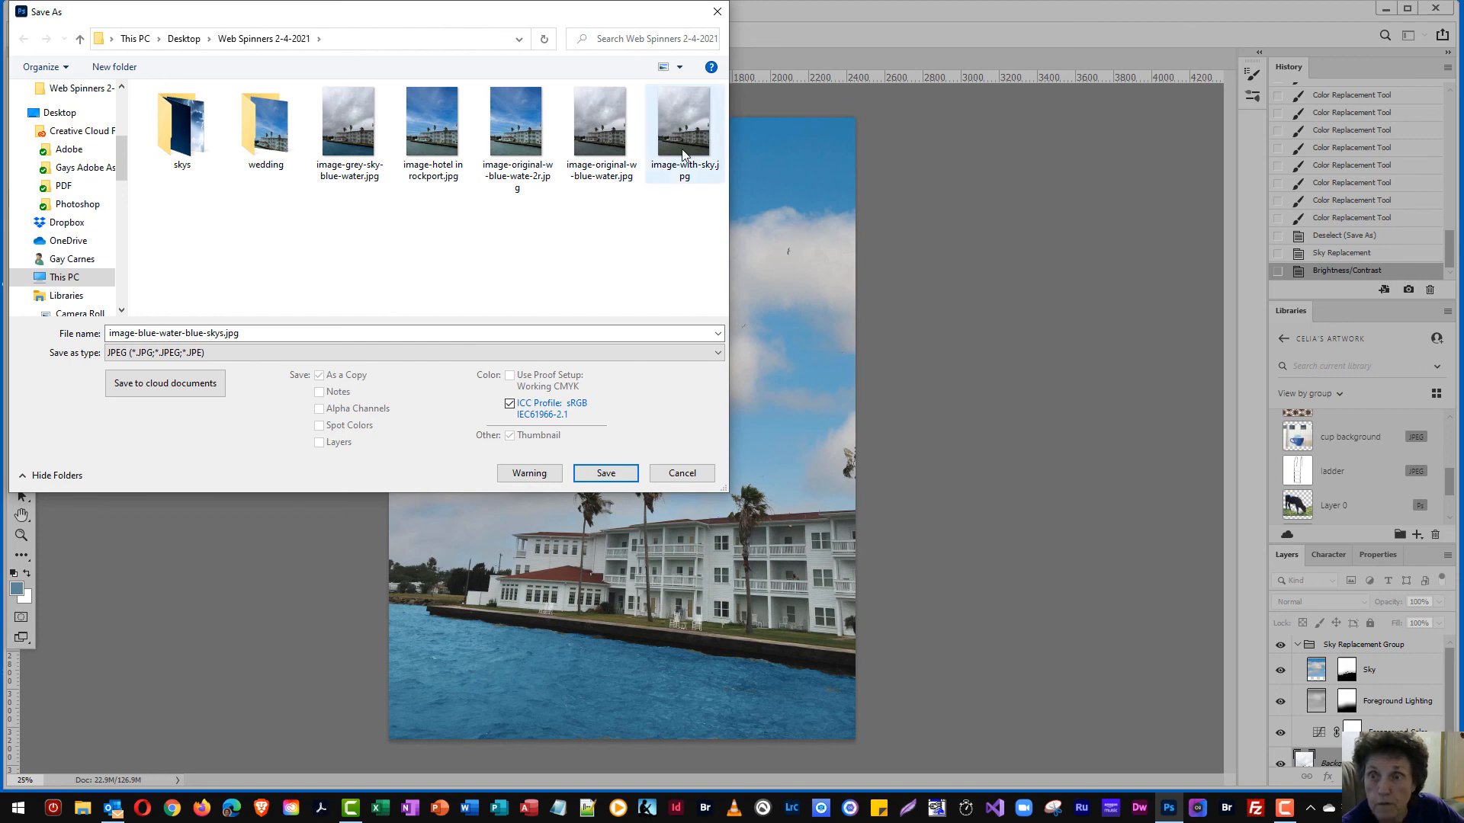
left_click(616, 475)
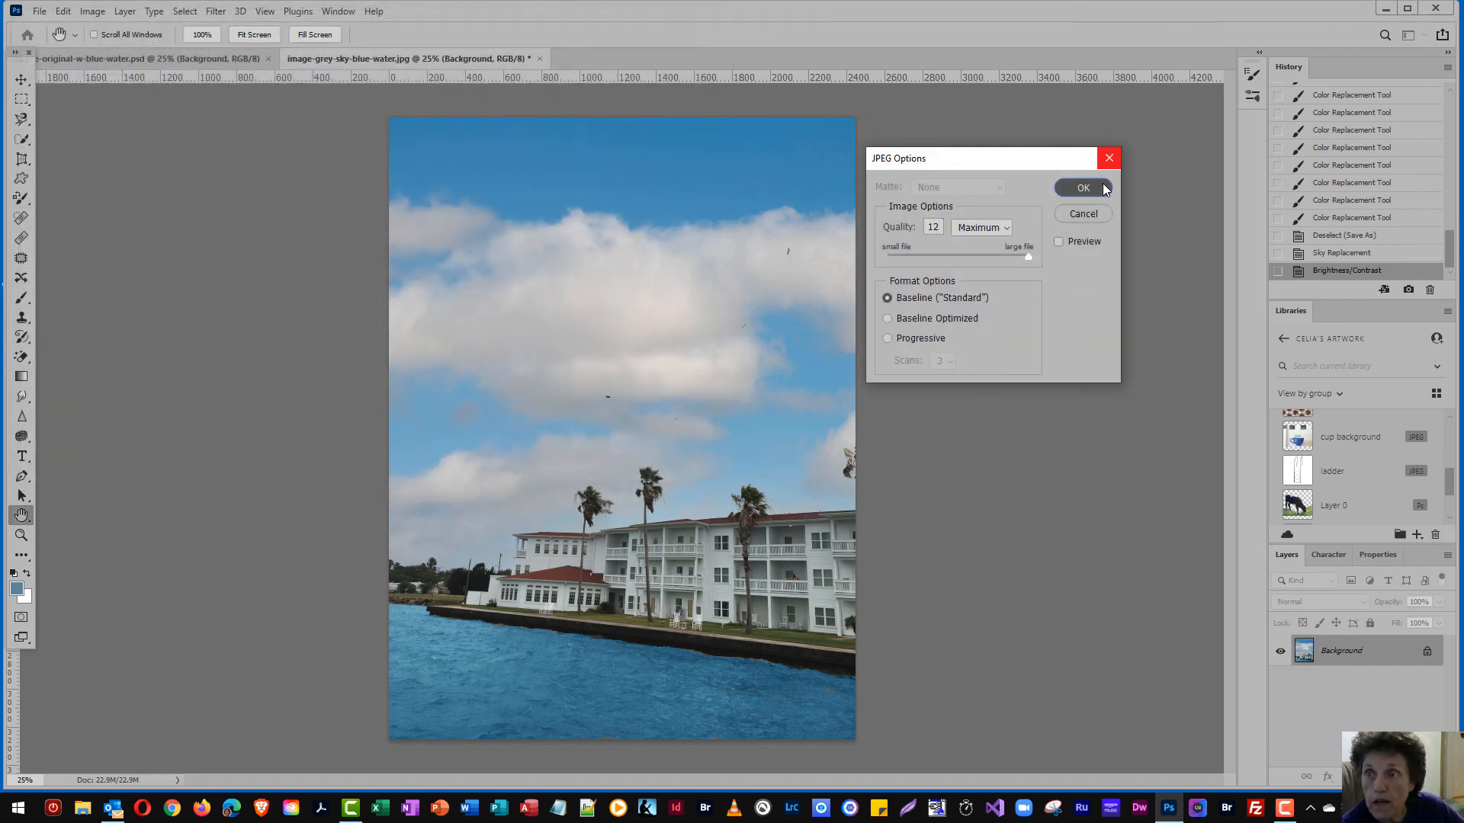
left_click(1103, 187)
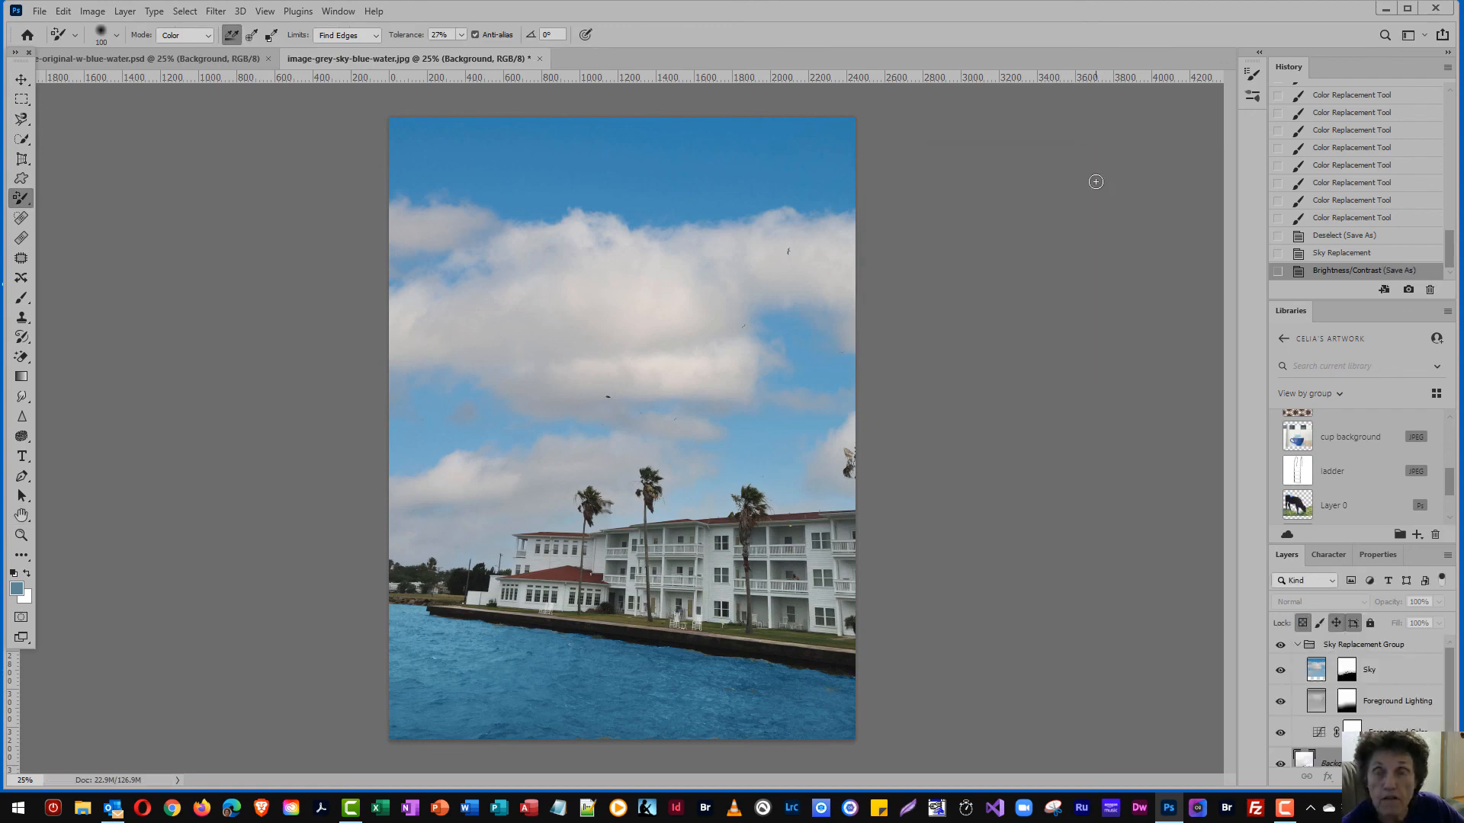